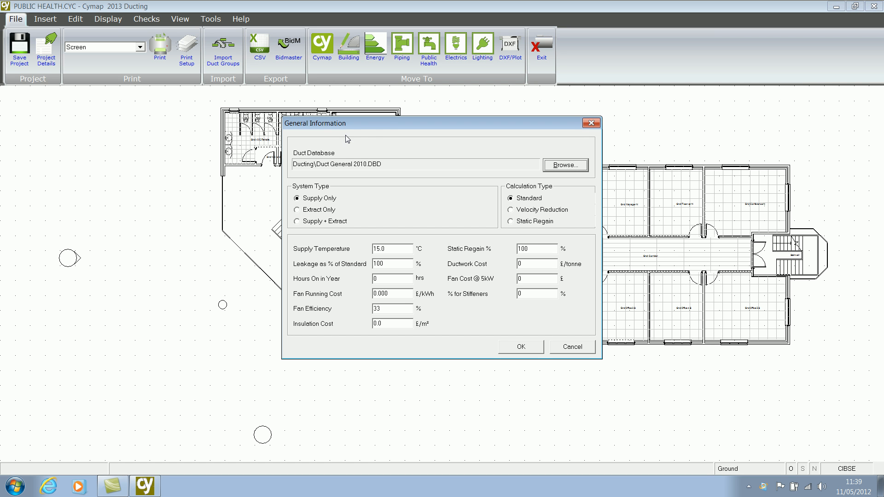
Step: Set the system type to Supply + Extract and the leakage to 50% of standard in the general information
{"action": "left_click_drag", "start_coordinate": [385, 121], "coordinate": [371, 120]}
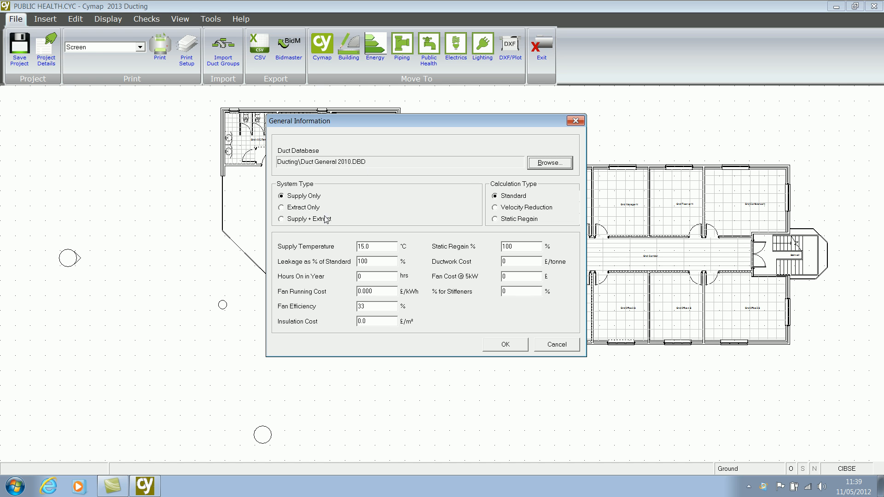
{"action": "left_click", "coordinate": [281, 220]}
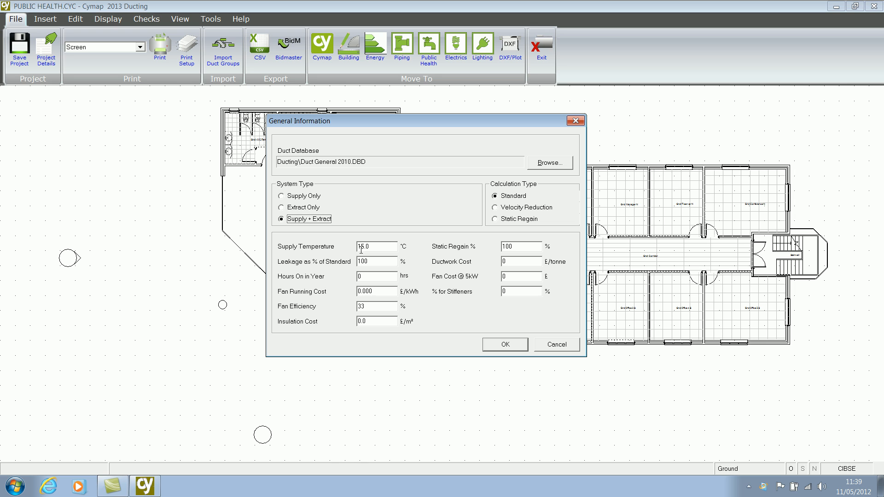
{"action": "double_click", "coordinate": [369, 261]}
{"action": "type", "text": "50"}
{"action": "left_click", "coordinate": [503, 344]}
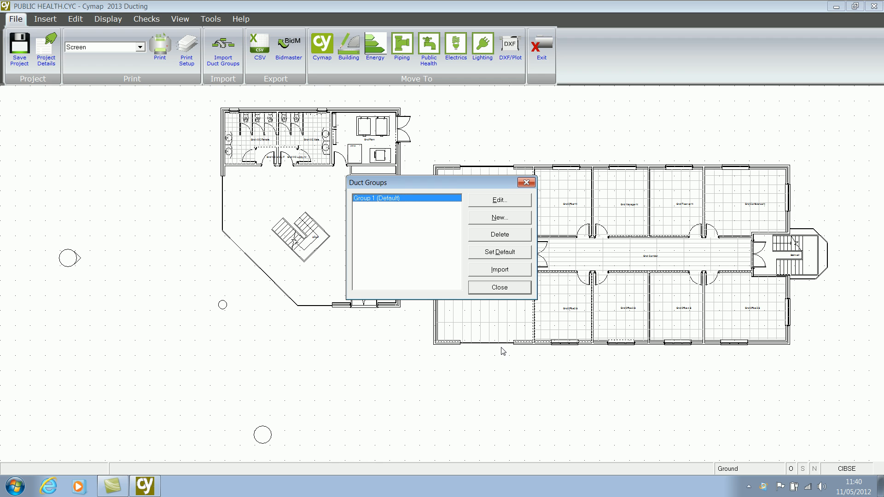
Step: Start importing duct groups, using the EXAMPLE 2011.CYC project as the source
{"action": "left_click", "coordinate": [508, 274]}
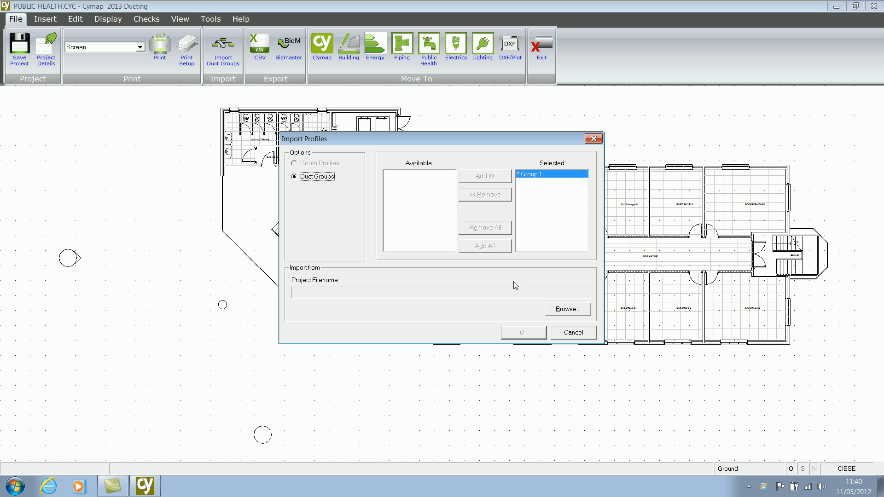
{"action": "left_click", "coordinate": [562, 312]}
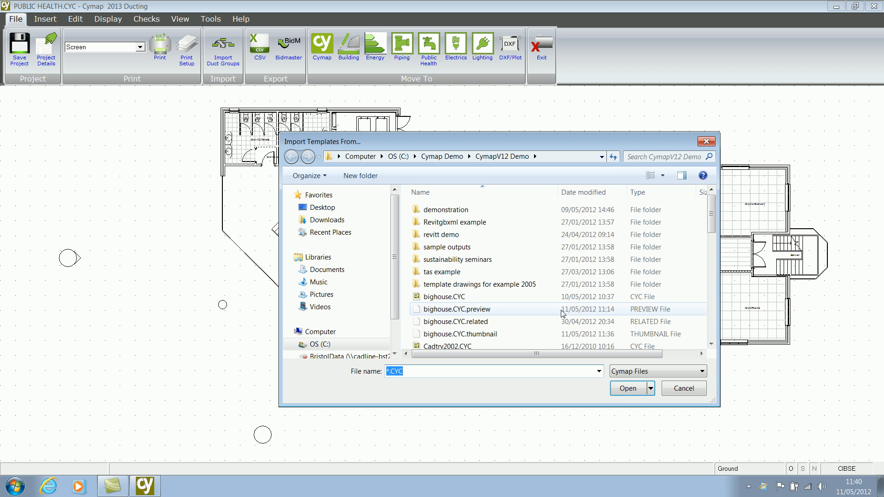
{"action": "scroll", "coordinate": [497, 310], "scroll_direction": "down", "scroll_amount": 1}
{"action": "double_click", "coordinate": [491, 319]}
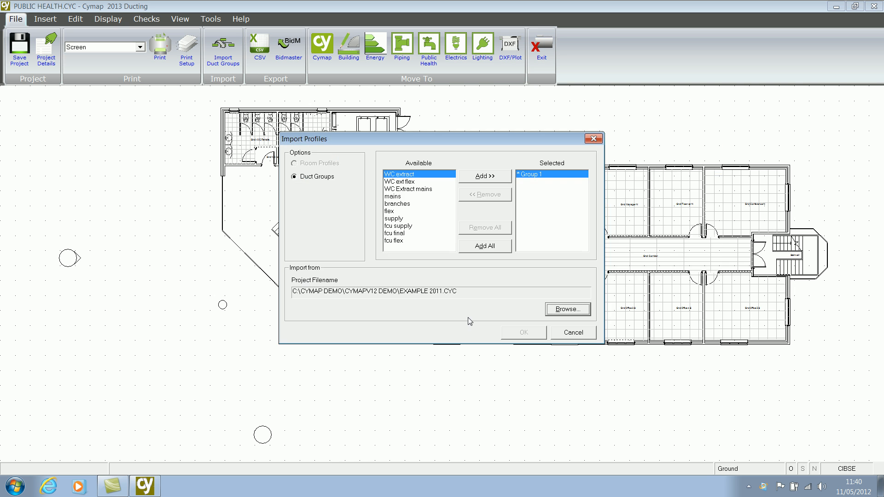
Step: Add all available duct groups, from WC extract to fcu flex, to the selection and import them
{"action": "left_click", "coordinate": [484, 180]}
{"action": "left_click", "coordinate": [483, 180]}
{"action": "left_click", "coordinate": [485, 180]}
{"action": "left_click", "coordinate": [485, 181]}
{"action": "left_click", "coordinate": [485, 180]}
{"action": "left_click", "coordinate": [485, 180]}
{"action": "left_click", "coordinate": [485, 180]}
{"action": "left_click", "coordinate": [485, 180]}
{"action": "left_click", "coordinate": [484, 180]}
{"action": "left_click", "coordinate": [485, 180]}
{"action": "left_click", "coordinate": [521, 335]}
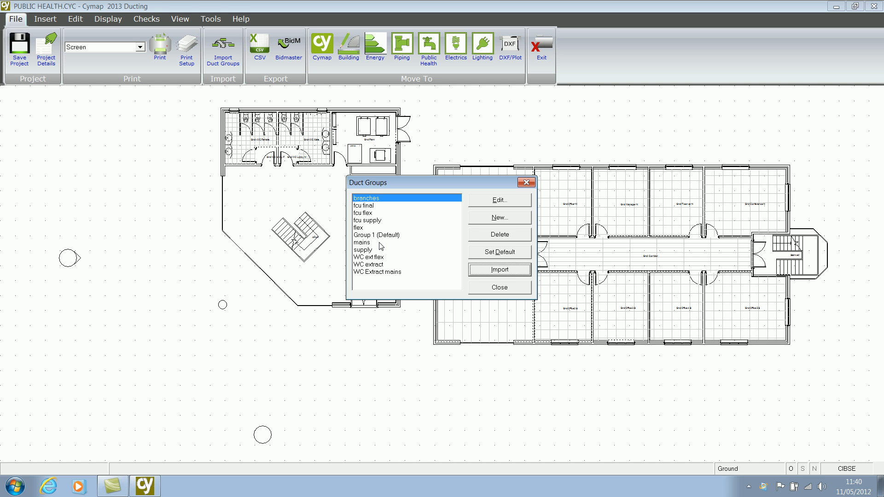
Step: Make mains the default duct group and finish the duct group setup
{"action": "left_click", "coordinate": [364, 244]}
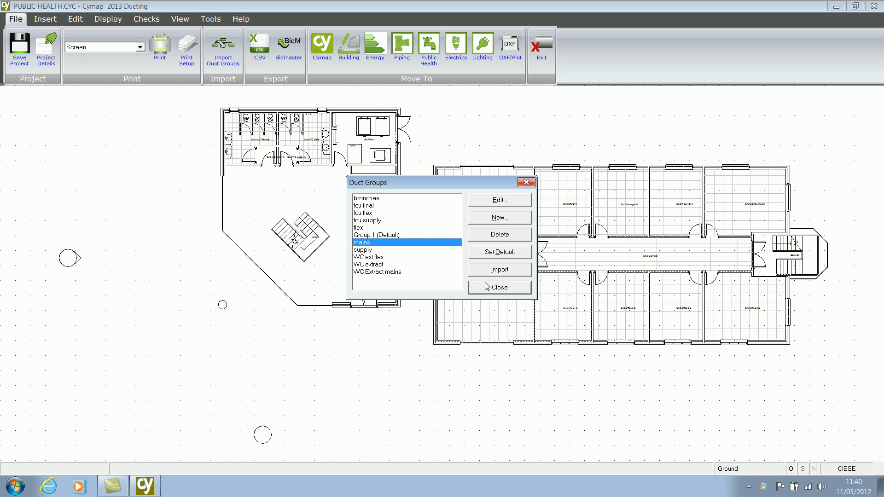
{"action": "left_click", "coordinate": [495, 255]}
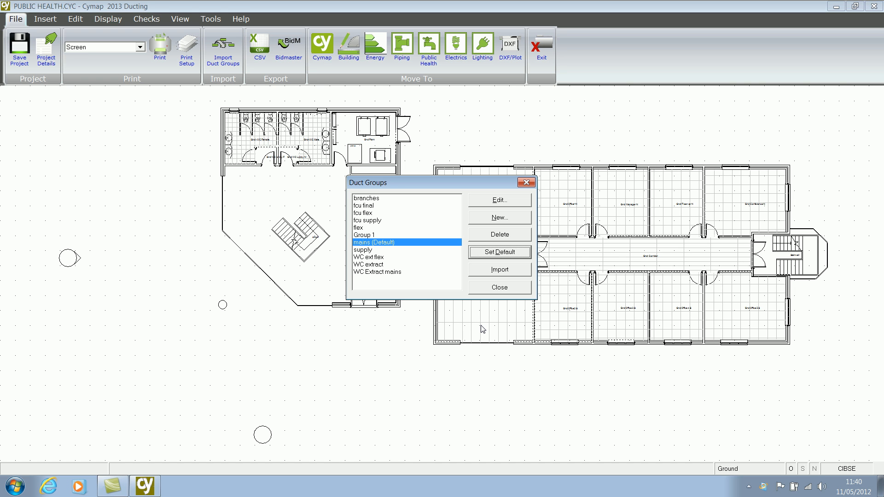
{"action": "left_click", "coordinate": [506, 289]}
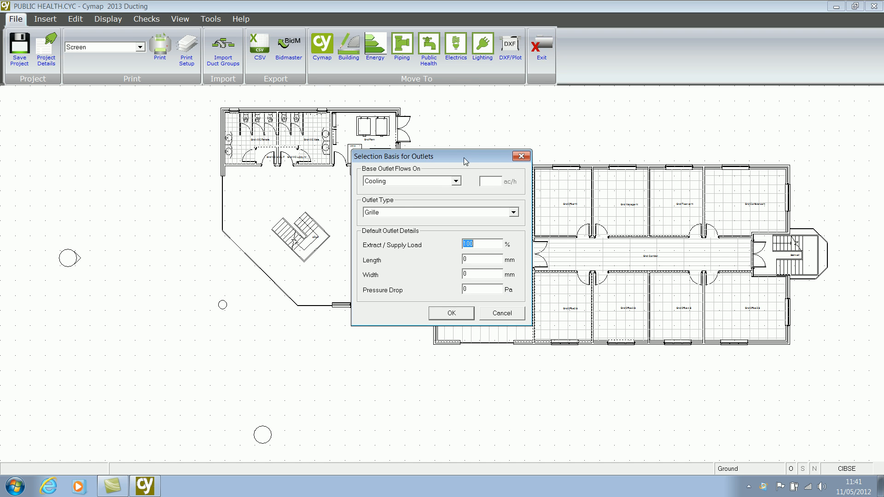
Step: Base the outlet flows on Air Changes at 6 ac/h
{"action": "left_click_drag", "start_coordinate": [460, 158], "coordinate": [513, 164]}
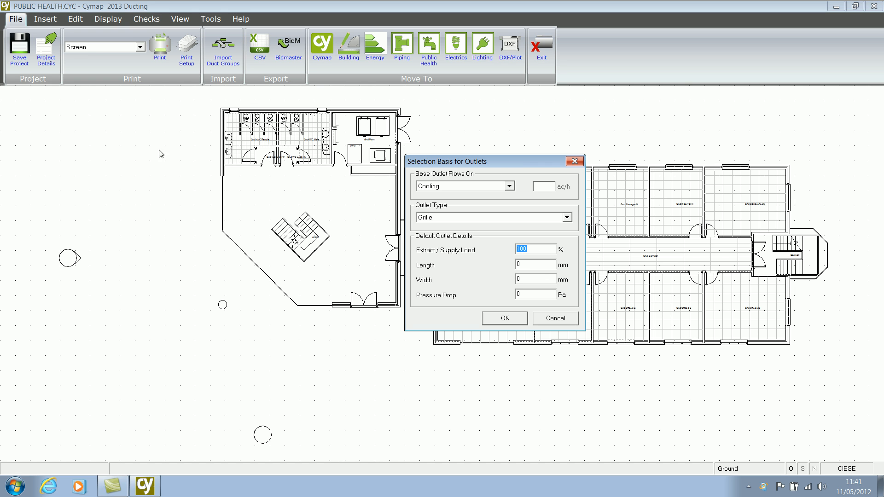
{"action": "left_click", "coordinate": [510, 186]}
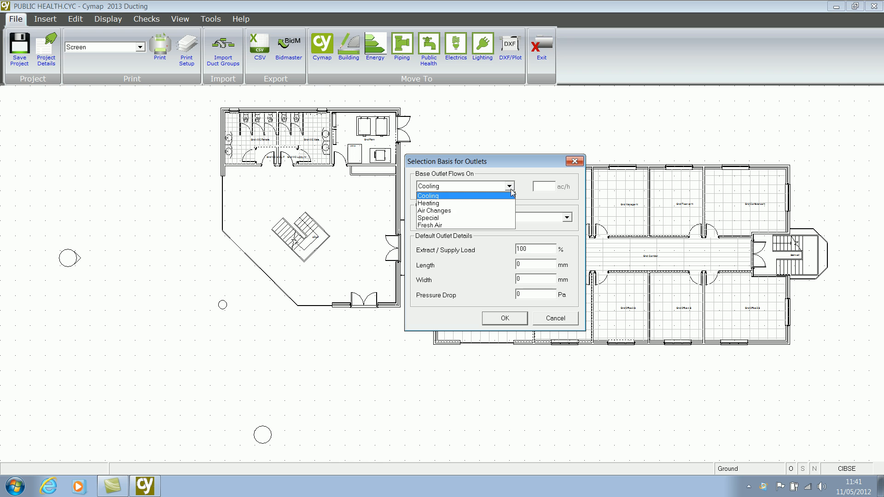
{"action": "left_click", "coordinate": [449, 211]}
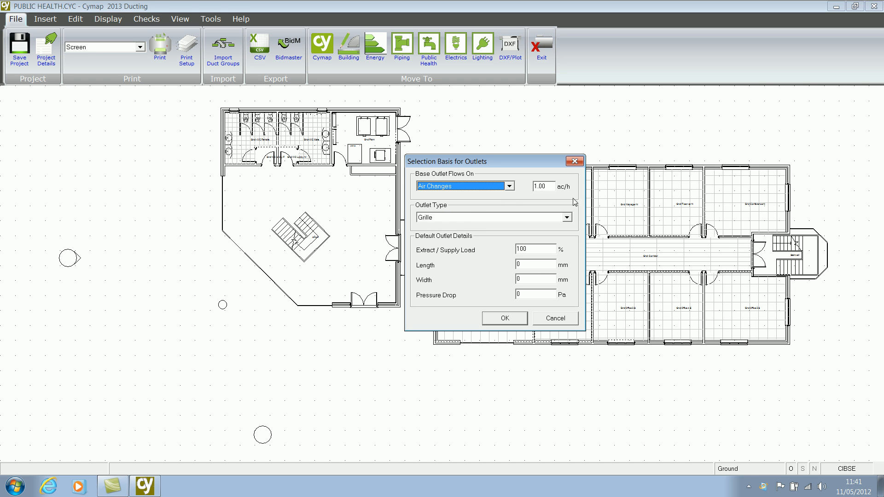
{"action": "double_click", "coordinate": [551, 186]}
{"action": "type", "text": "6"}
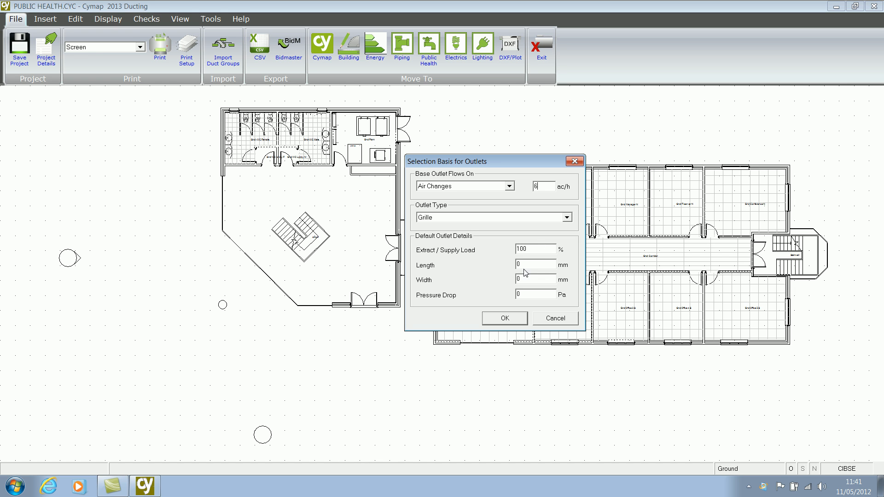
Step: Set the default outlet details to 100% extract/supply load, 150 mm length, 150 mm width and 12 Pa pressure drop
{"action": "double_click", "coordinate": [533, 250]}
{"action": "type", "text": "110"}
{"action": "key", "text": "BackSpace"}
{"action": "key", "text": "BackSpace"}
{"action": "key", "text": "BackSpace"}
{"action": "type", "text": "100"}
{"action": "double_click", "coordinate": [522, 260]}
{"action": "type", "text": "150"}
{"action": "double_click", "coordinate": [523, 280]}
{"action": "type", "text": "15012"}
{"action": "left_click", "coordinate": [516, 320]}
Step: Examine the display options for showing other services on the ground-floor WC plan, leaving Lighting switched off
{"action": "middle_click_drag", "start_coordinate": [418, 210], "coordinate": [551, 337]}
{"action": "scroll", "coordinate": [456, 290], "scroll_direction": "up", "scroll_amount": 5}
{"action": "scroll", "coordinate": [455, 291], "scroll_direction": "down", "scroll_amount": 5}
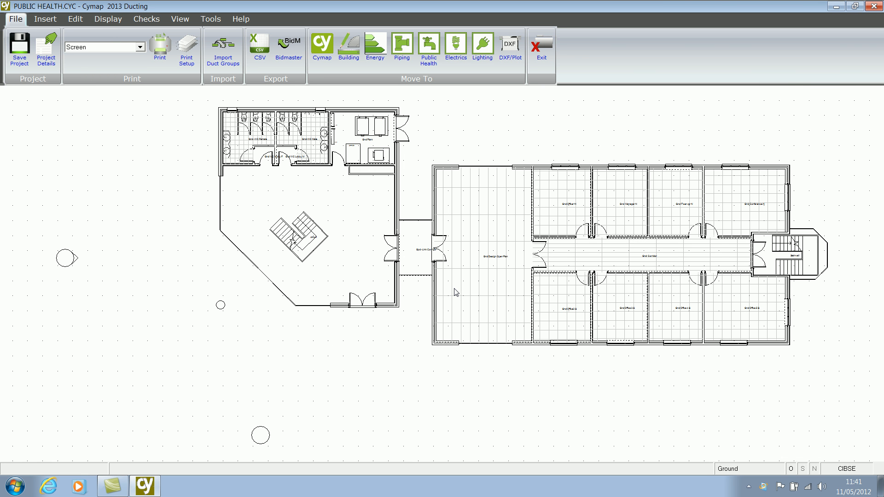
{"action": "scroll", "coordinate": [467, 292], "scroll_direction": "up", "scroll_amount": 4}
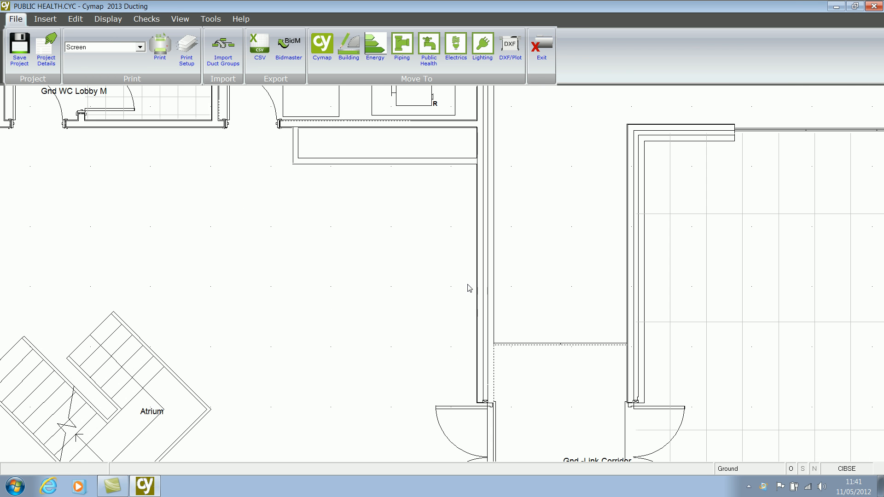
{"action": "middle_click_drag", "start_coordinate": [467, 270], "coordinate": [719, 474]}
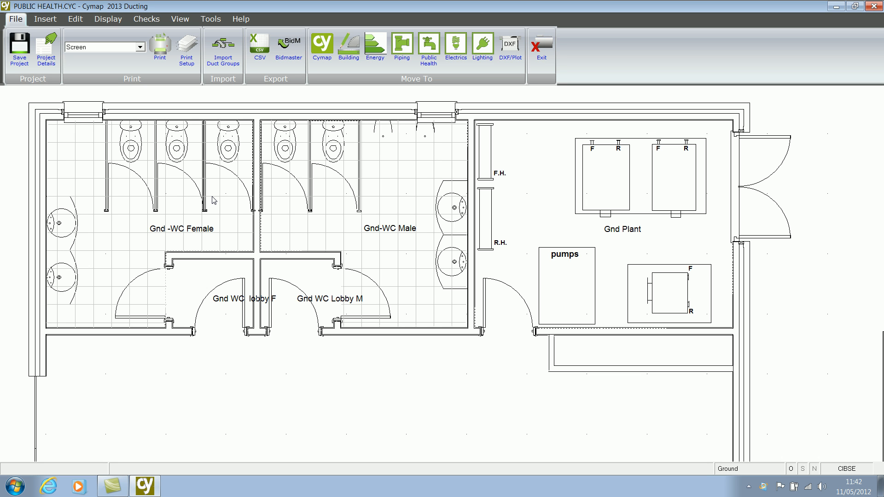
{"action": "left_click", "coordinate": [111, 21]}
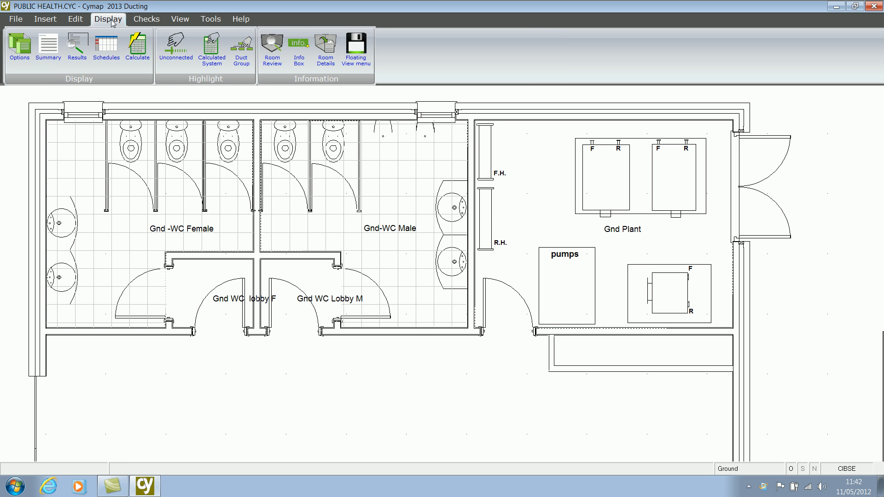
{"action": "left_click", "coordinate": [19, 46]}
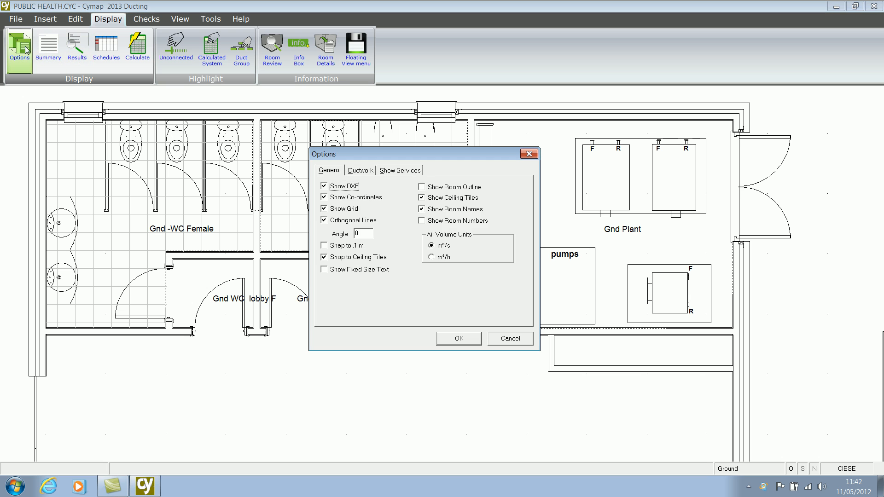
{"action": "left_click", "coordinate": [392, 173]}
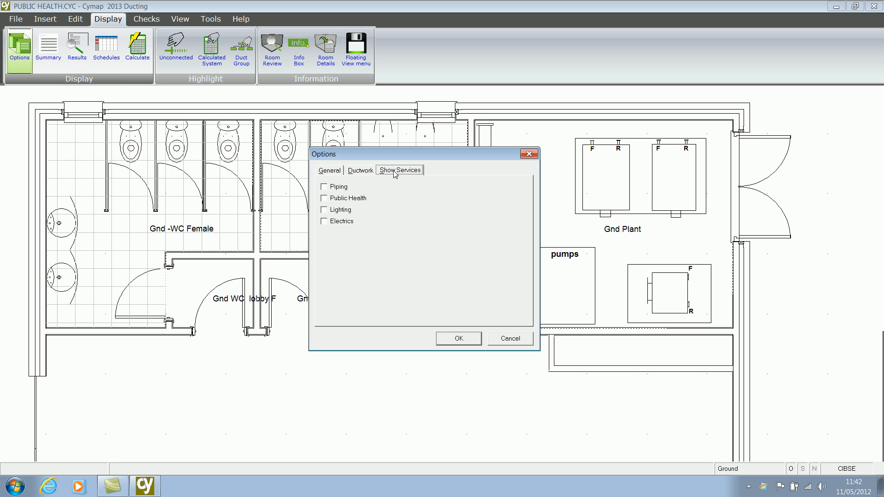
{"action": "left_click", "coordinate": [324, 210]}
{"action": "left_click", "coordinate": [324, 211]}
{"action": "left_click", "coordinate": [459, 340]}
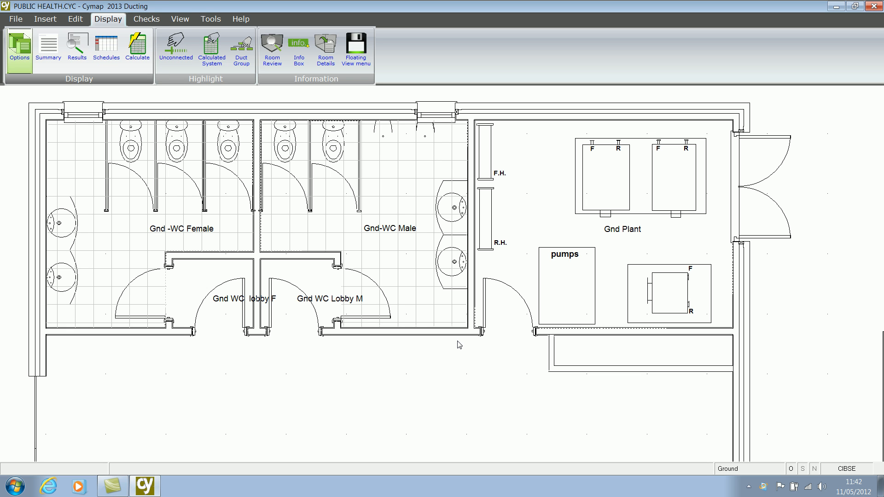
Step: Switch to entering the extract system and set up four equal grilles for the Gnd-WC Female room
{"action": "left_click", "coordinate": [45, 20]}
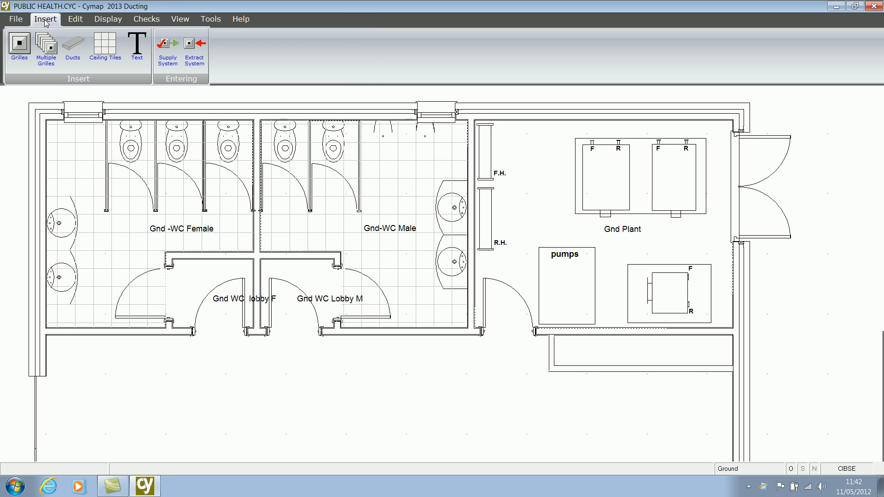
{"action": "left_click", "coordinate": [191, 55]}
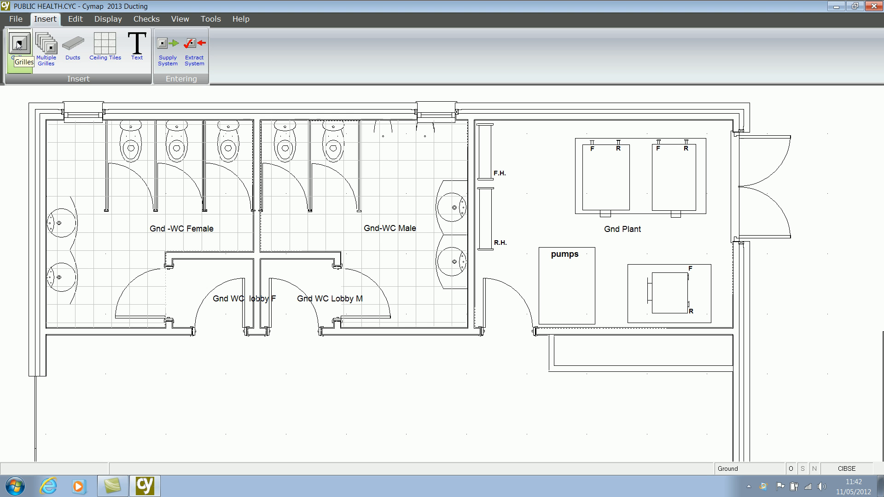
{"action": "left_click", "coordinate": [50, 52]}
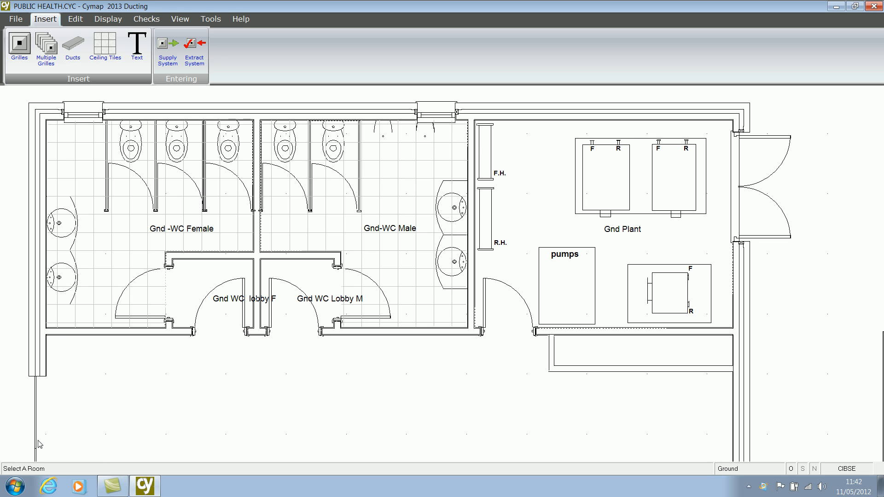
{"action": "left_click", "coordinate": [118, 226]}
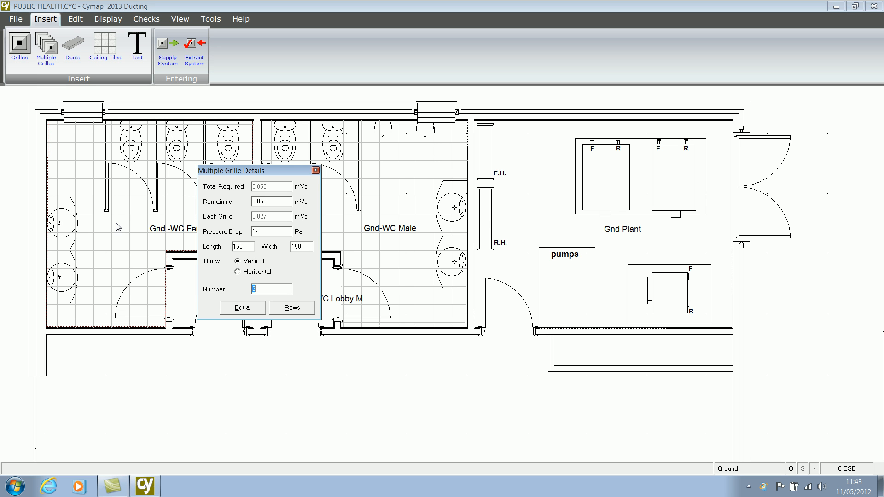
{"action": "left_click_drag", "start_coordinate": [228, 173], "coordinate": [341, 170]}
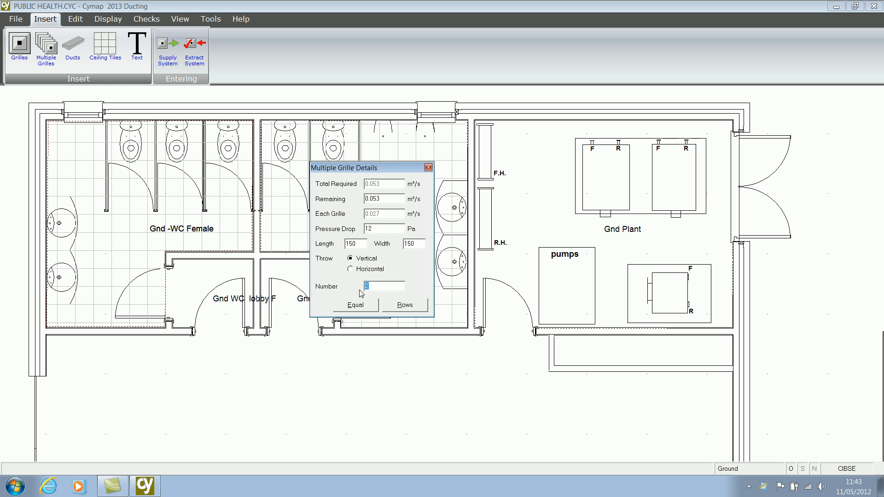
{"action": "type", "text": "4"}
{"action": "left_click", "coordinate": [365, 306]}
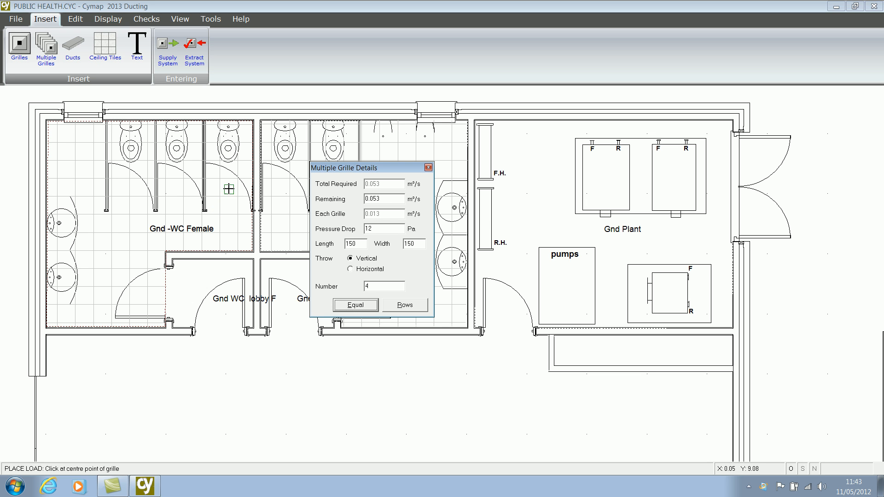
Step: Place the four extract grilles in the female WC, one at each of the three cubicles and one beside the washbasins
{"action": "left_click", "coordinate": [229, 169]}
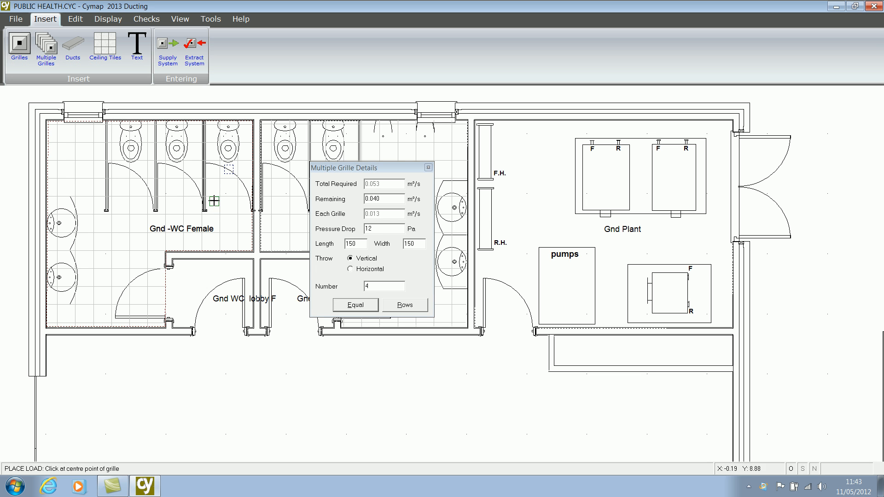
{"action": "left_click", "coordinate": [176, 169]}
{"action": "left_click", "coordinate": [122, 169]}
{"action": "left_click", "coordinate": [85, 242]}
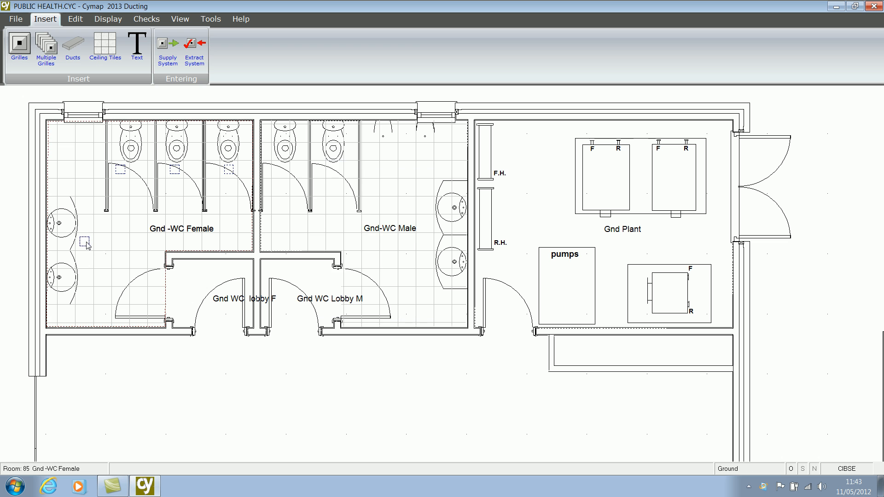
Step: Set up three equal multiple grilles for the Gnd-WC Male room
{"action": "left_click", "coordinate": [362, 232]}
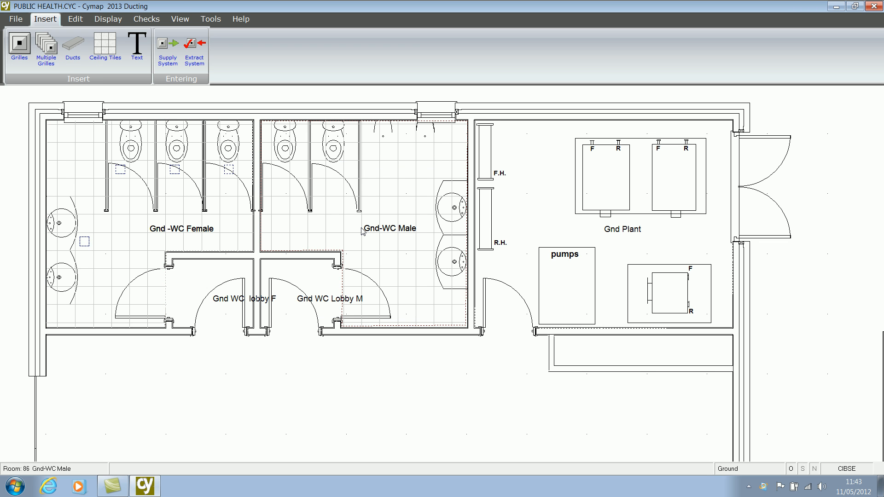
{"action": "left_click", "coordinate": [46, 46]}
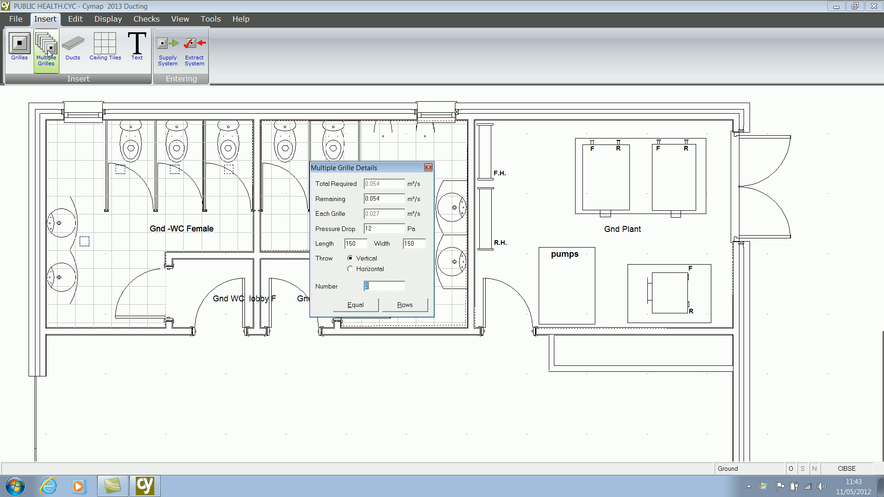
{"action": "left_click", "coordinate": [374, 287]}
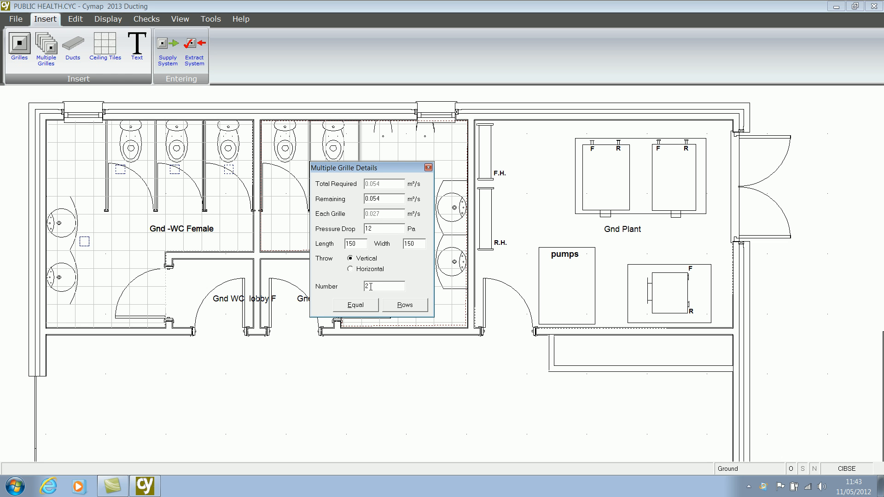
{"action": "type", "text": "3"}
{"action": "left_click", "coordinate": [357, 306]}
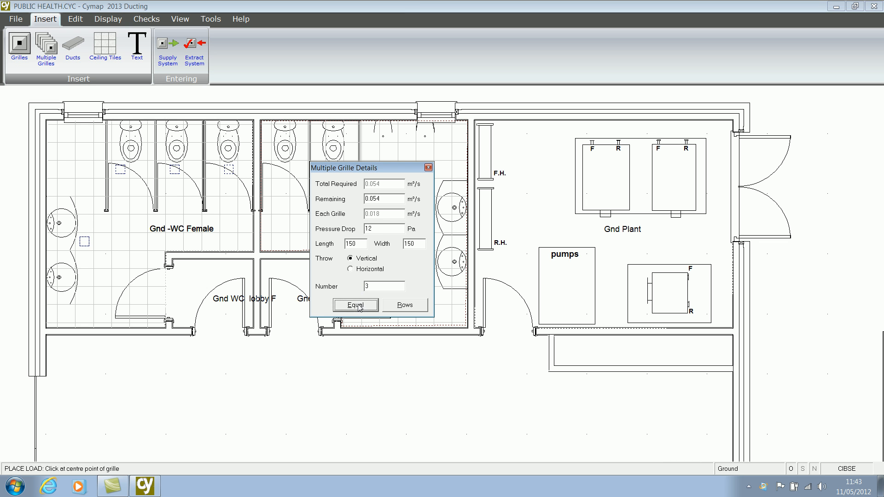
Step: Place the three extract grilles in the male WC, one at each of the two cubicles and one by the urinals
{"action": "left_click_drag", "start_coordinate": [367, 172], "coordinate": [493, 183]}
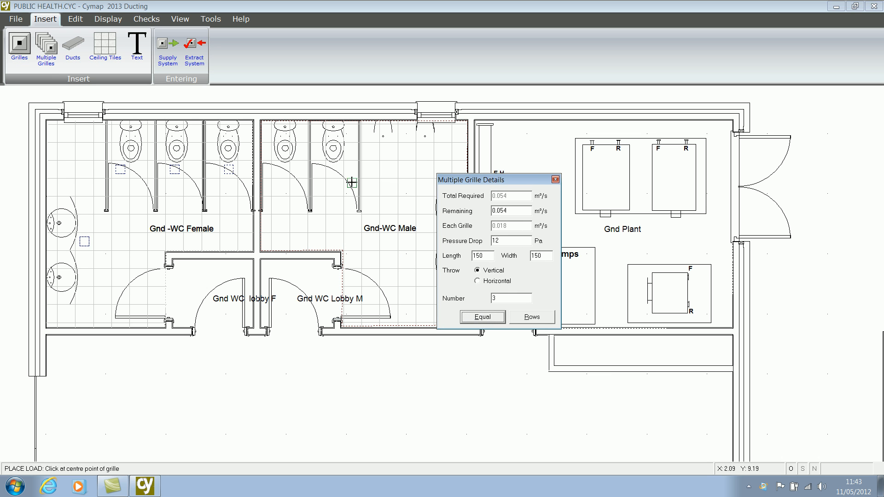
{"action": "left_click", "coordinate": [281, 171]}
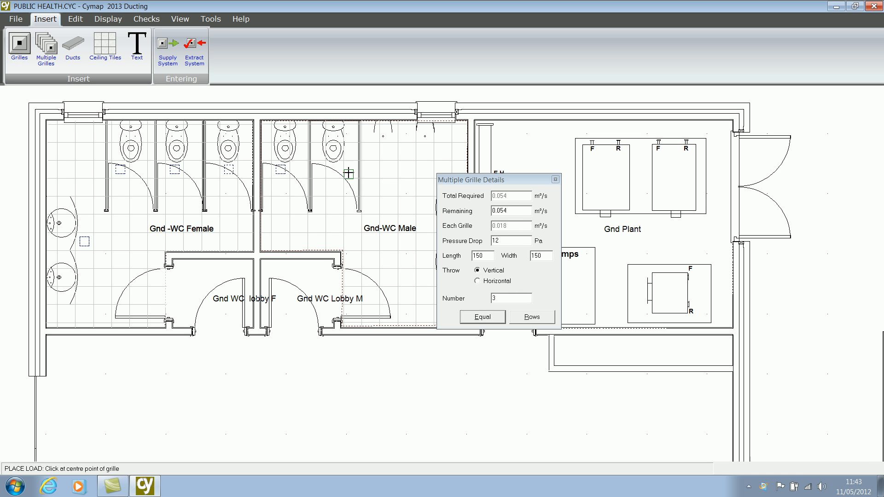
{"action": "left_click", "coordinate": [335, 169]}
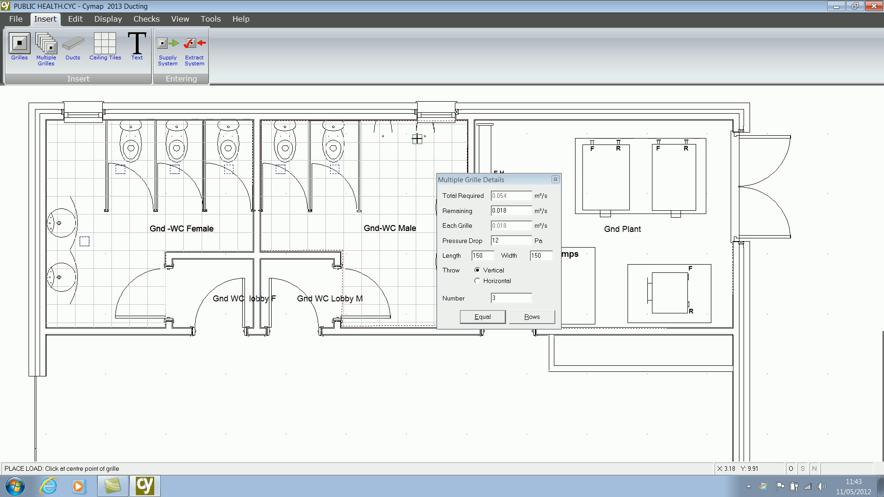
{"action": "left_click", "coordinate": [407, 151]}
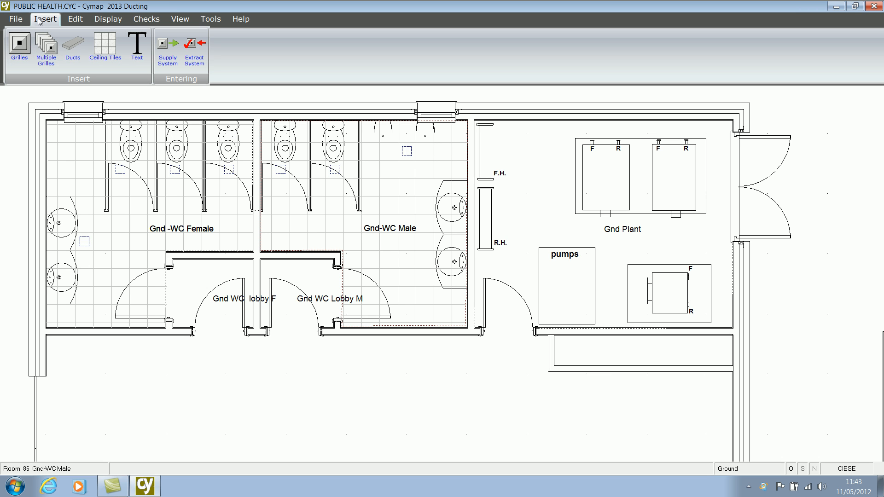
Step: Draw a short extract duct stub in the ceiling void from the washbasin grille in the female WC
{"action": "left_click", "coordinate": [73, 48]}
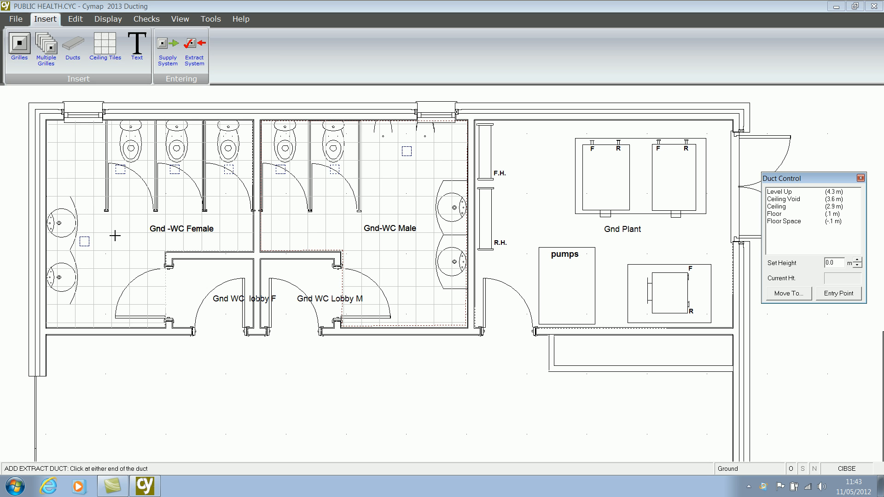
{"action": "left_click", "coordinate": [85, 242]}
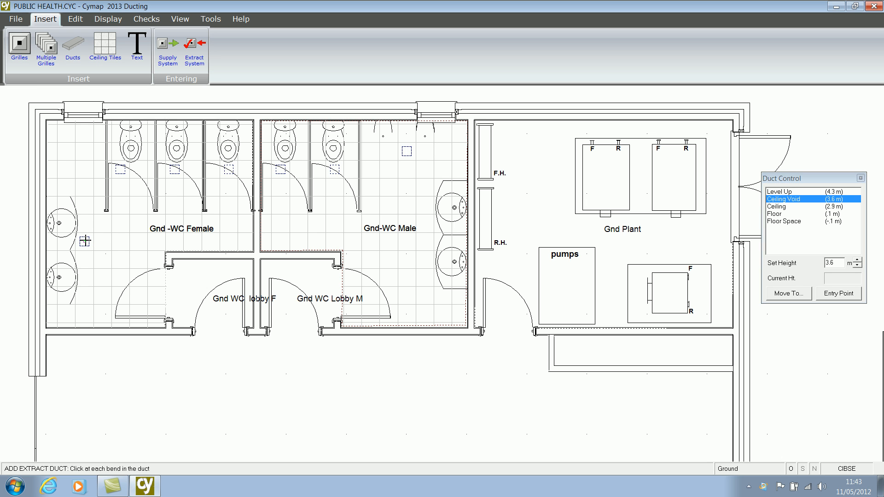
{"action": "double_click", "coordinate": [96, 241]}
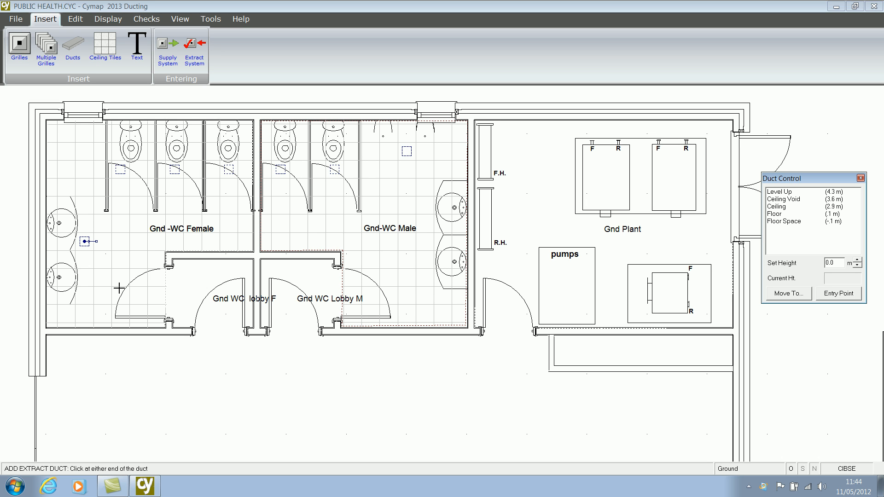
Step: Continue the extract duct from the stub's end, not towards the load, through the male WC and across into the riser below Gnd Plant
{"action": "left_click", "coordinate": [97, 241]}
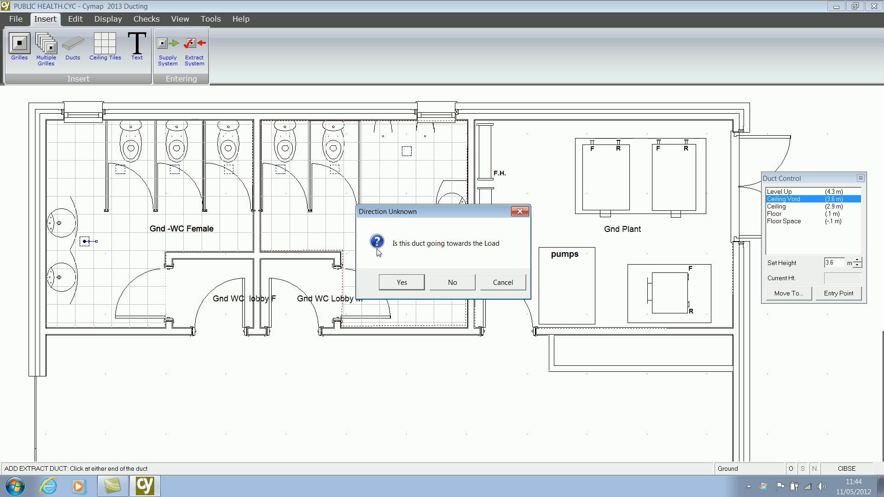
{"action": "left_click_drag", "start_coordinate": [439, 216], "coordinate": [410, 205]}
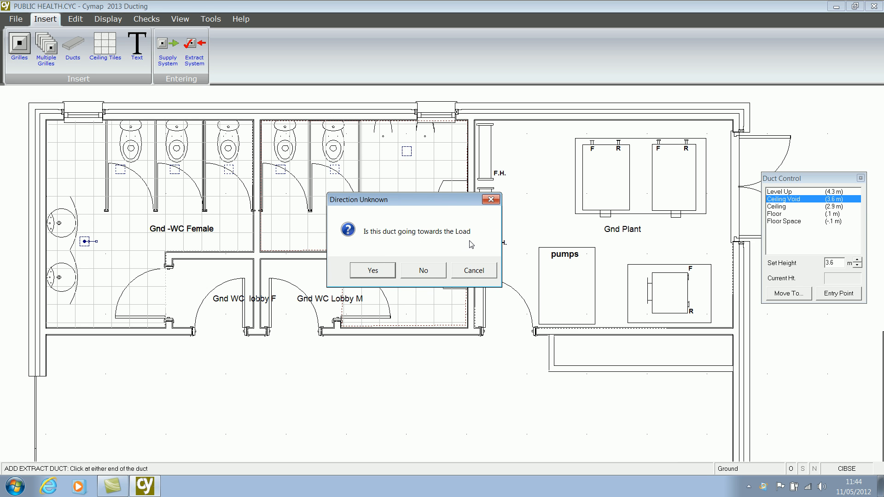
{"action": "left_click", "coordinate": [424, 272]}
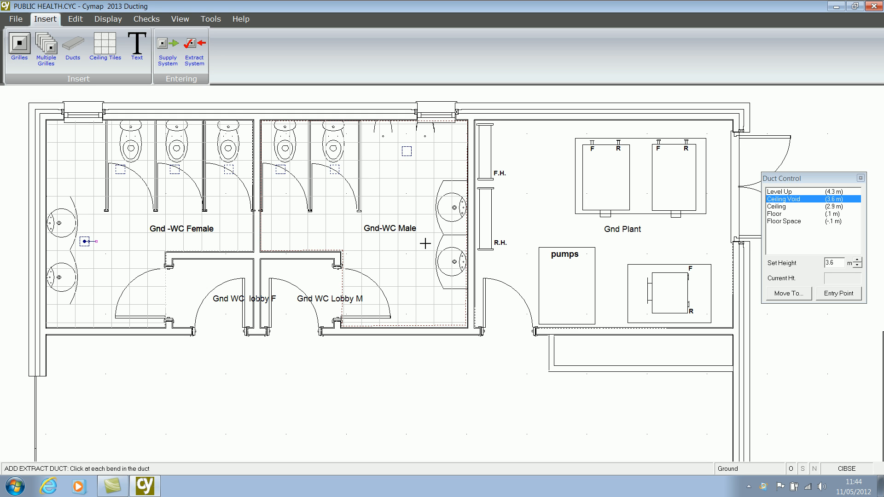
{"action": "left_click", "coordinate": [433, 348]}
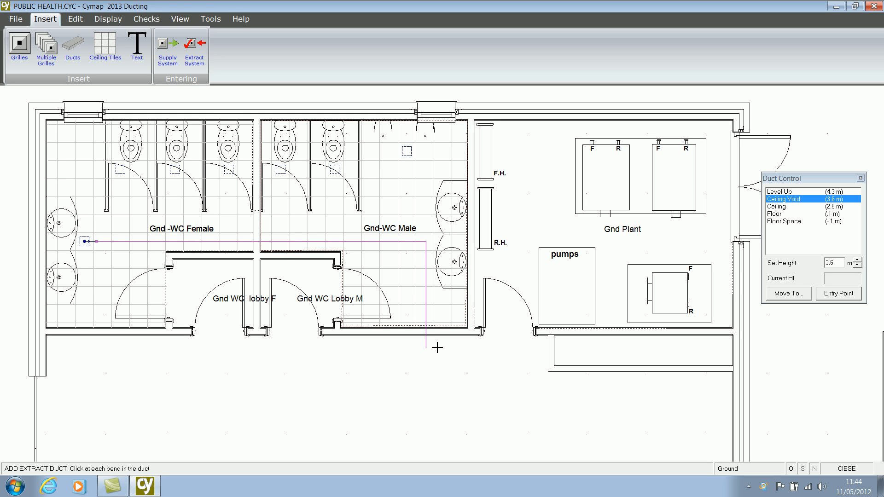
{"action": "left_click", "coordinate": [563, 349]}
Step: Raise the extract duct vertically through the riser, level by level, from the ground floor to the Roof level
{"action": "left_click", "coordinate": [783, 192]}
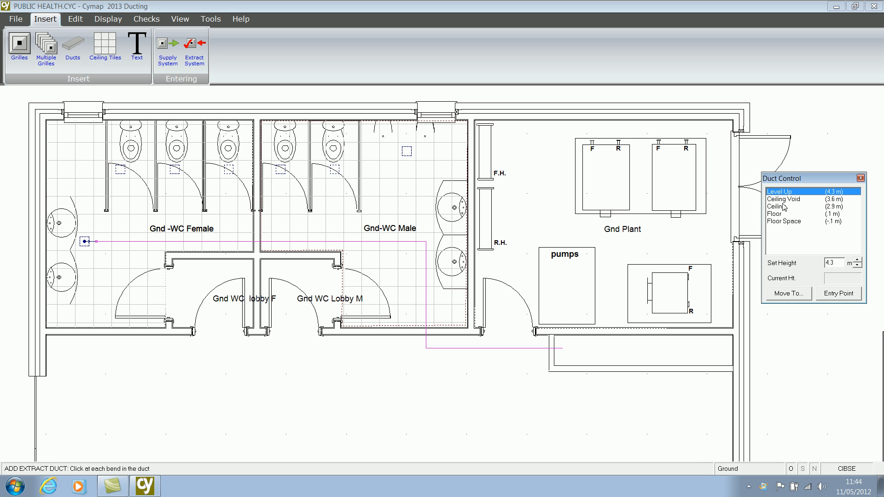
{"action": "left_click", "coordinate": [787, 293]}
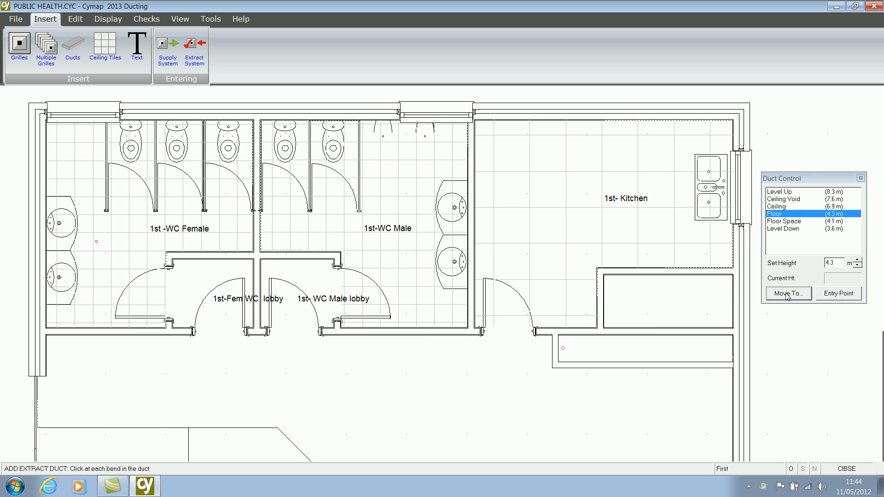
{"action": "left_click", "coordinate": [783, 192]}
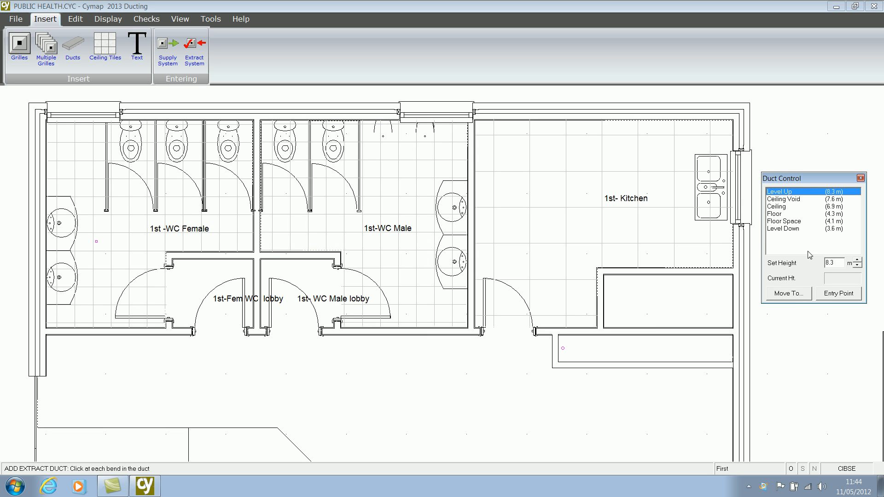
{"action": "left_click", "coordinate": [792, 294]}
{"action": "left_click", "coordinate": [793, 193]}
{"action": "left_click", "coordinate": [788, 294]}
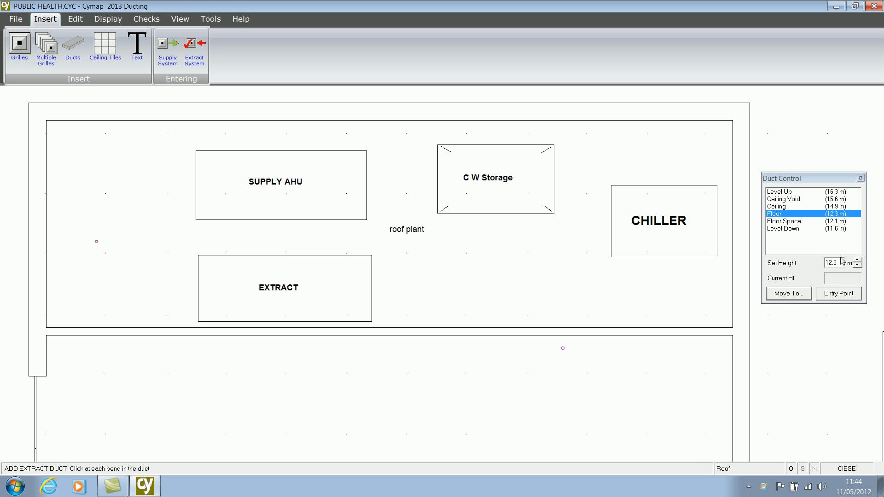
Step: Route the roof duct to the EXTRACT unit and end it with an entry point described as "WC extract"
{"action": "left_click", "coordinate": [559, 288]}
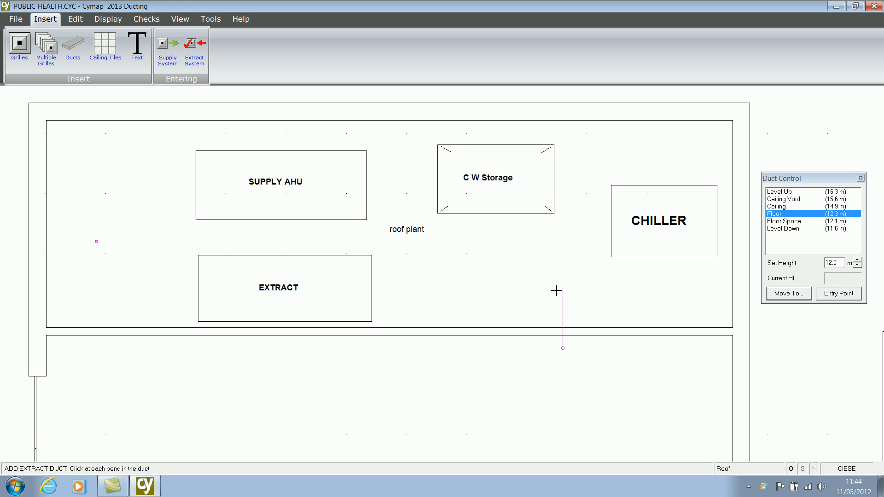
{"action": "left_click", "coordinate": [372, 282]}
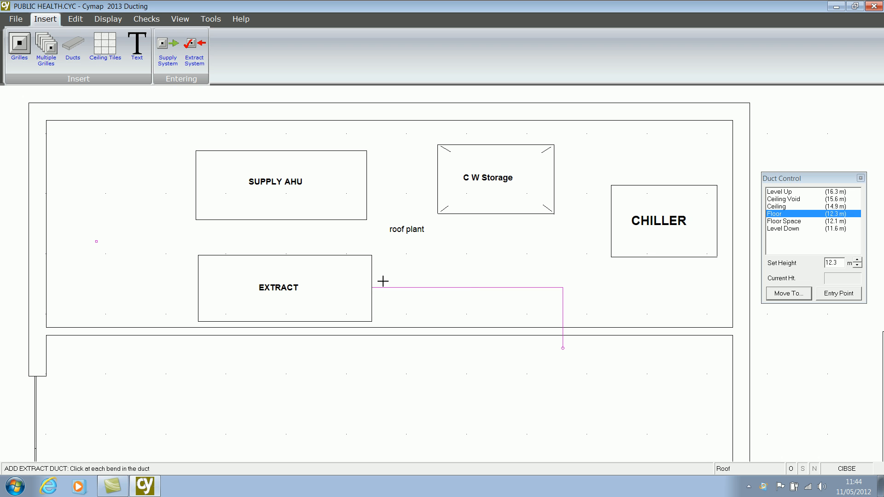
{"action": "left_click", "coordinate": [837, 297]}
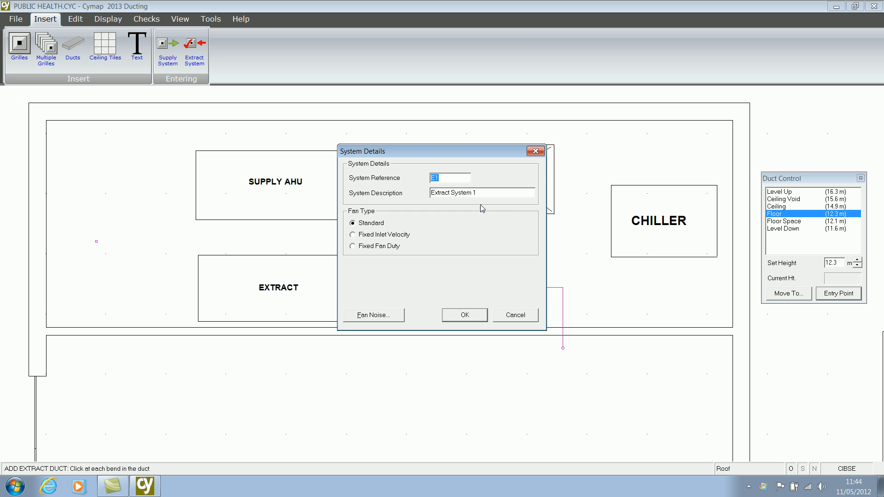
{"action": "mouse_move", "coordinate": [478, 193]}
{"action": "left_mouse_down"}
{"action": "mouse_move", "coordinate": [444, 195]}
{"action": "mouse_move", "coordinate": [484, 195]}
{"action": "left_mouse_up"}
{"action": "type", "text": "WC extract"}
{"action": "left_click", "coordinate": [466, 317]}
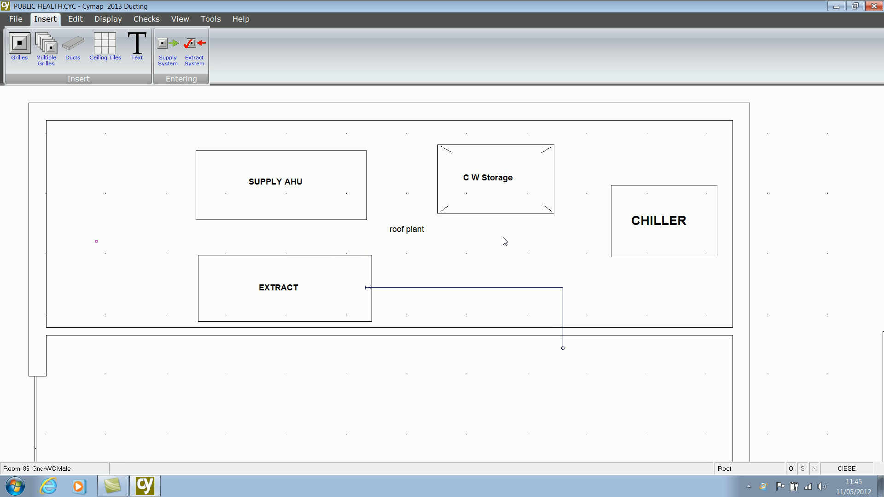
Step: Return from the Roof level to the Ground level plan of the WCs
{"action": "left_click", "coordinate": [178, 20]}
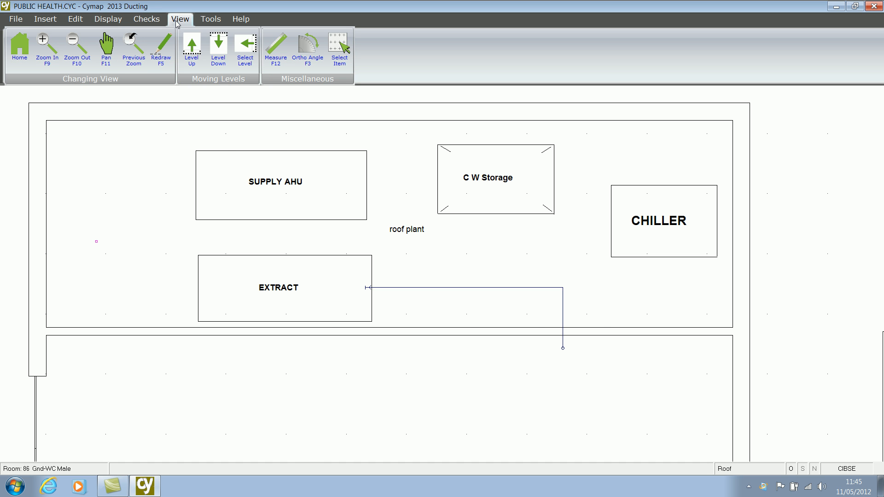
{"action": "left_click", "coordinate": [219, 46]}
{"action": "left_click", "coordinate": [219, 48]}
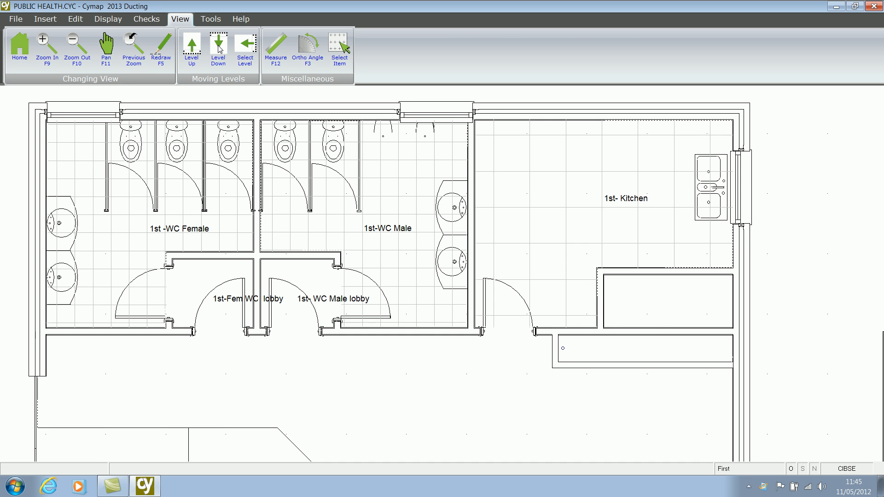
{"action": "left_click", "coordinate": [219, 48]}
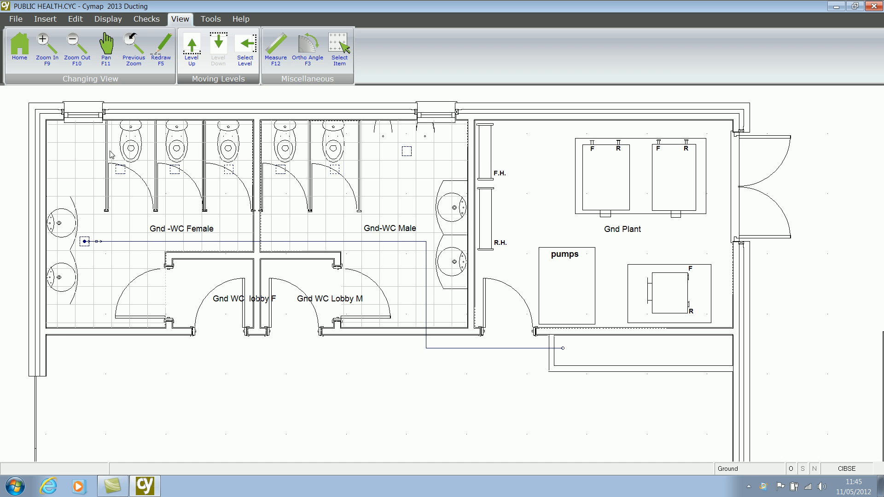
{"action": "left_click", "coordinate": [330, 193]}
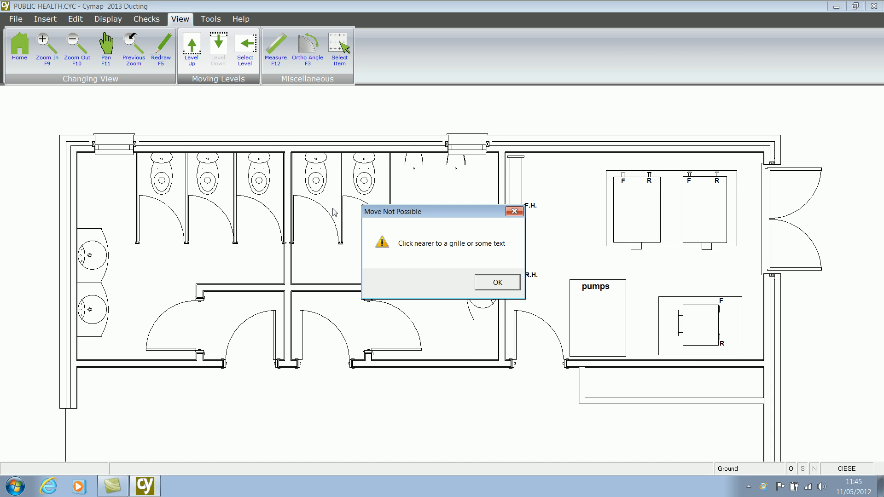
{"action": "left_click", "coordinate": [489, 283]}
{"action": "scroll", "coordinate": [282, 210], "scroll_direction": "down", "scroll_amount": 1}
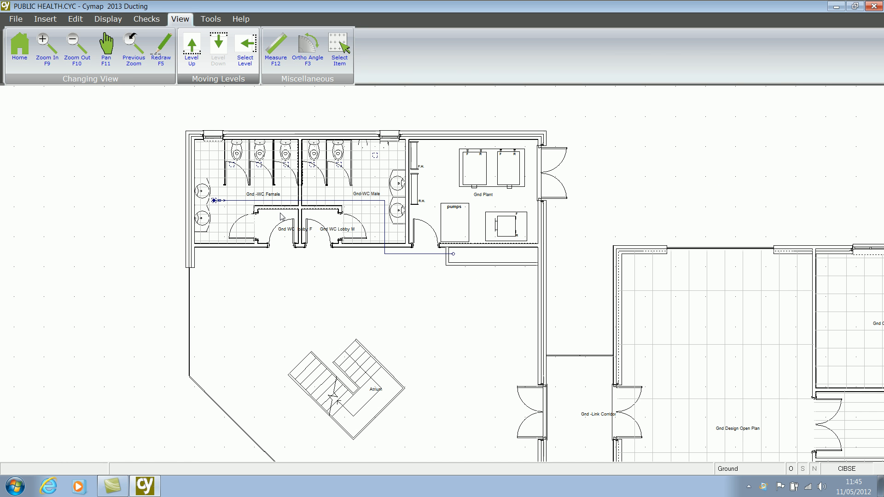
{"action": "middle_click_drag", "start_coordinate": [289, 196], "coordinate": [335, 255]}
{"action": "scroll", "coordinate": [334, 256], "scroll_direction": "up", "scroll_amount": 2}
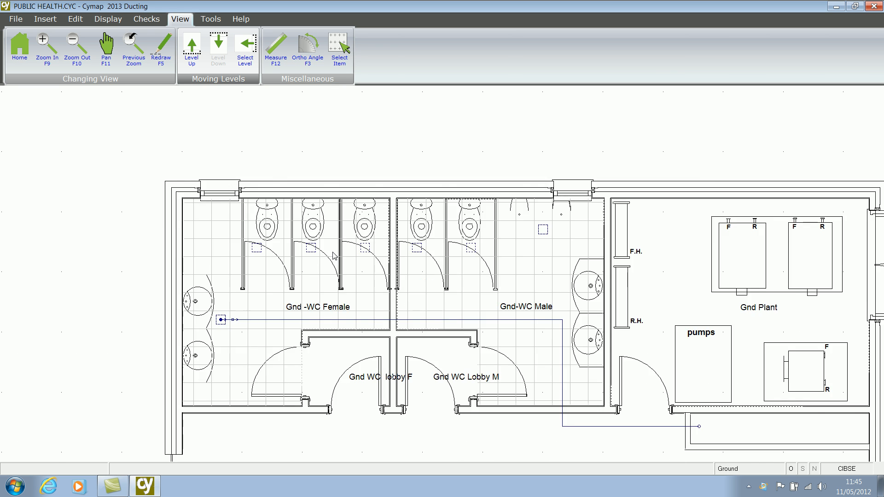
{"action": "scroll", "coordinate": [334, 256], "scroll_direction": "down", "scroll_amount": 1}
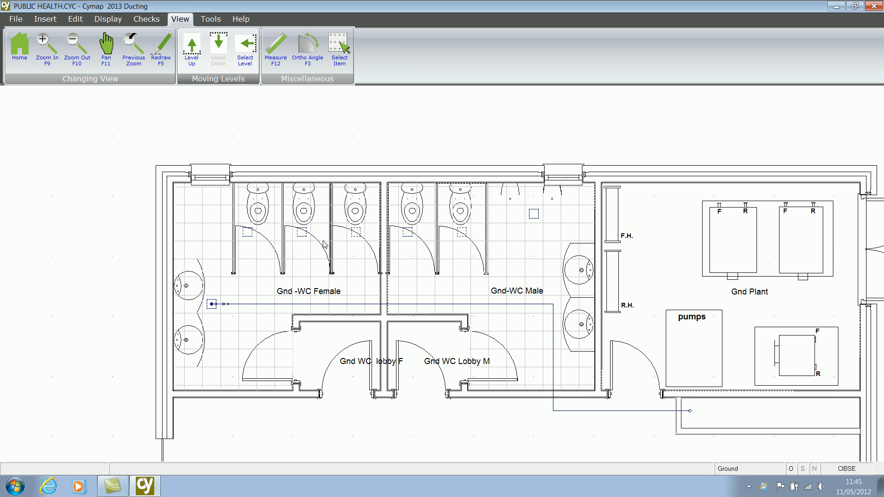
Step: Draw straight branch ducts from the three cubicle grilles in the female WC to the main extract duct
{"action": "left_click", "coordinate": [45, 19]}
{"action": "left_click", "coordinate": [73, 51]}
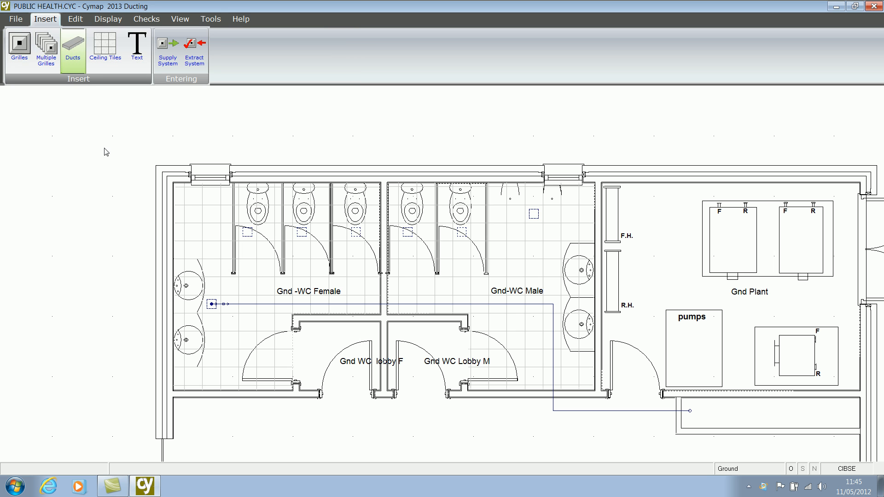
{"action": "left_click", "coordinate": [248, 233]}
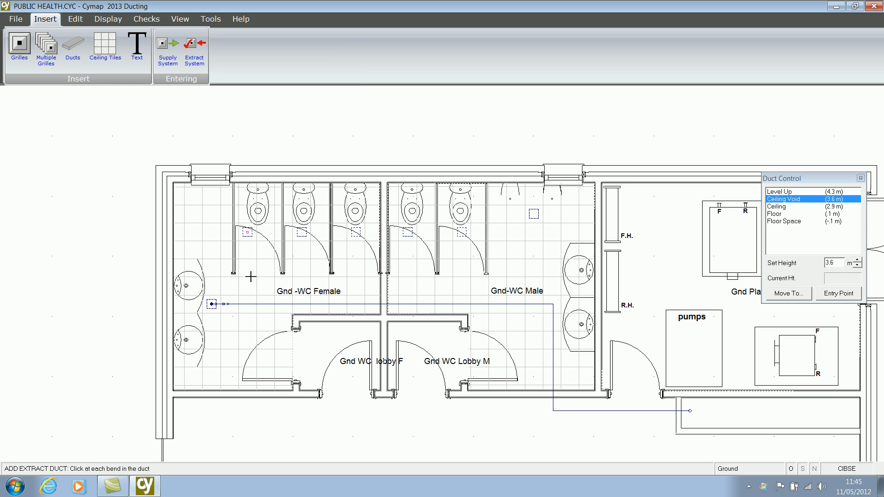
{"action": "left_click", "coordinate": [249, 304]}
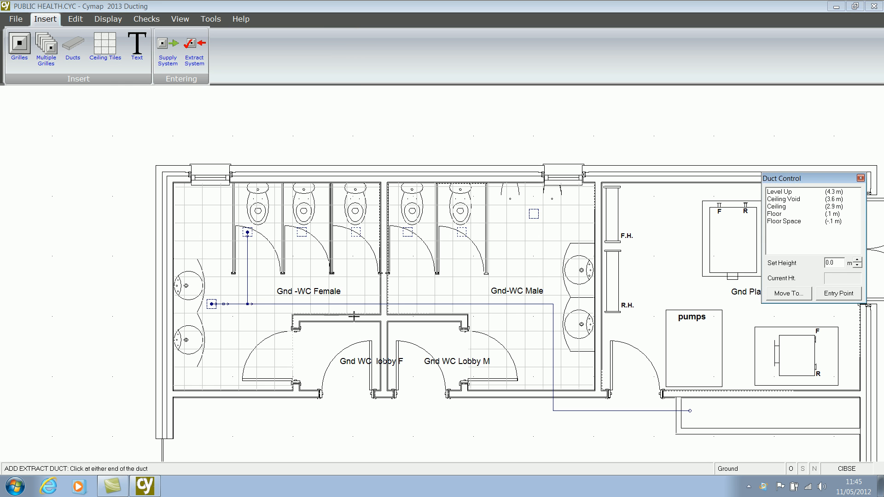
{"action": "left_click", "coordinate": [302, 232]}
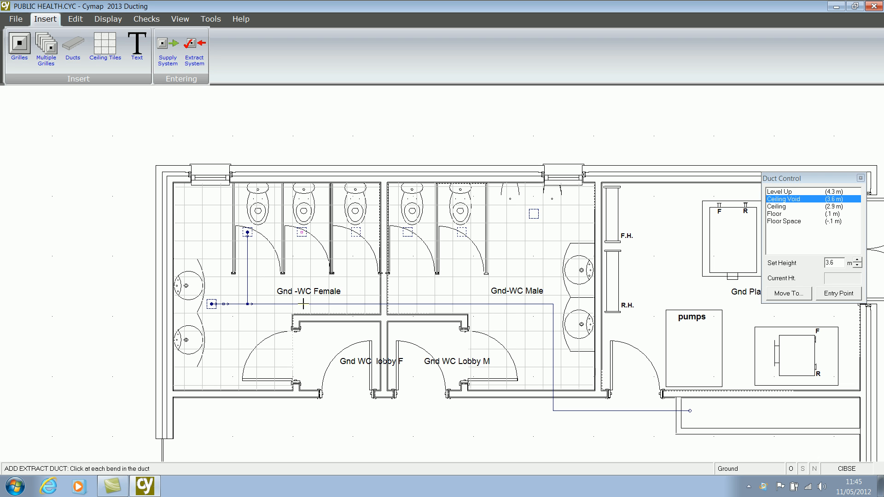
{"action": "left_click", "coordinate": [302, 304]}
{"action": "left_click", "coordinate": [355, 232]}
{"action": "left_click", "coordinate": [356, 304]}
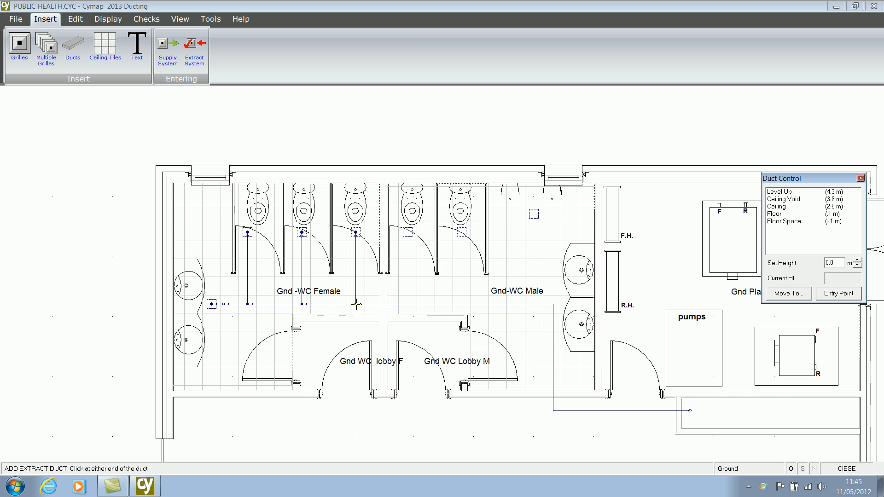
Step: Draw straight branch ducts from the two cubicle grilles in the male WC to the main extract duct
{"action": "left_click", "coordinate": [408, 232]}
{"action": "left_click", "coordinate": [407, 304]}
{"action": "left_click", "coordinate": [462, 232]}
{"action": "left_click", "coordinate": [461, 304]}
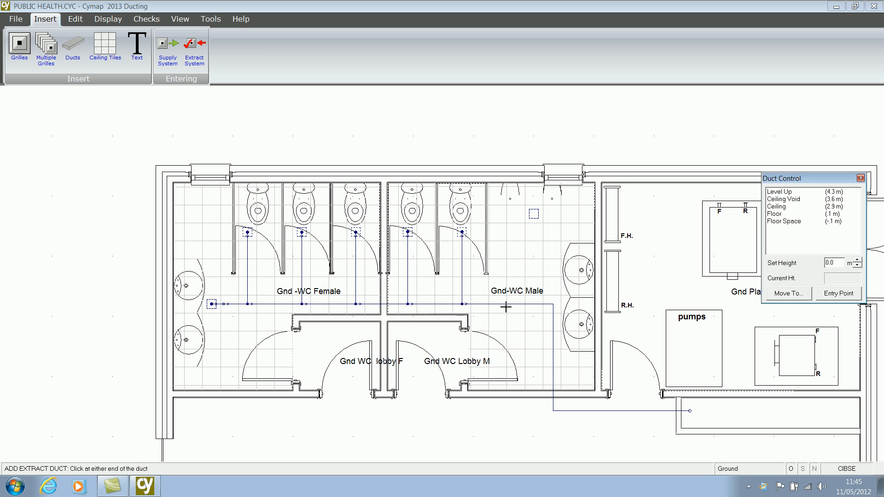
Step: Connect the grille beside the urinals in the male WC to the main extract duct with a bend and calculate the duct sizes
{"action": "left_click", "coordinate": [534, 215]}
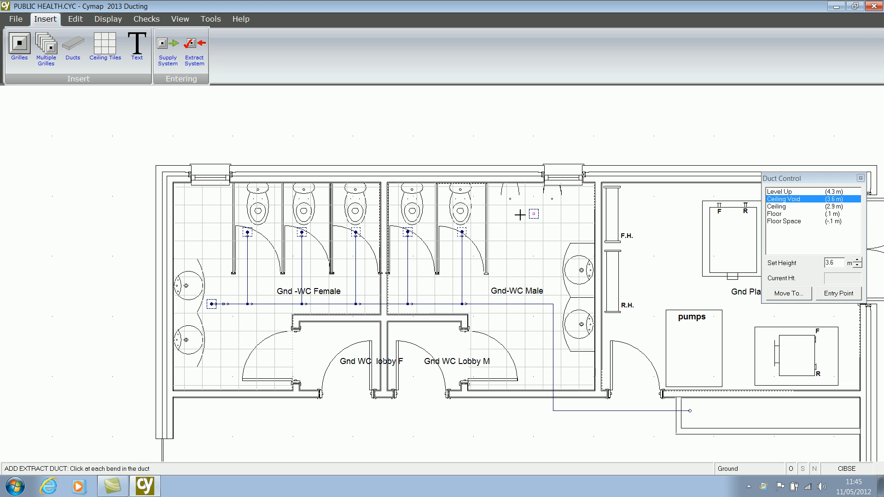
{"action": "left_click", "coordinate": [523, 304]}
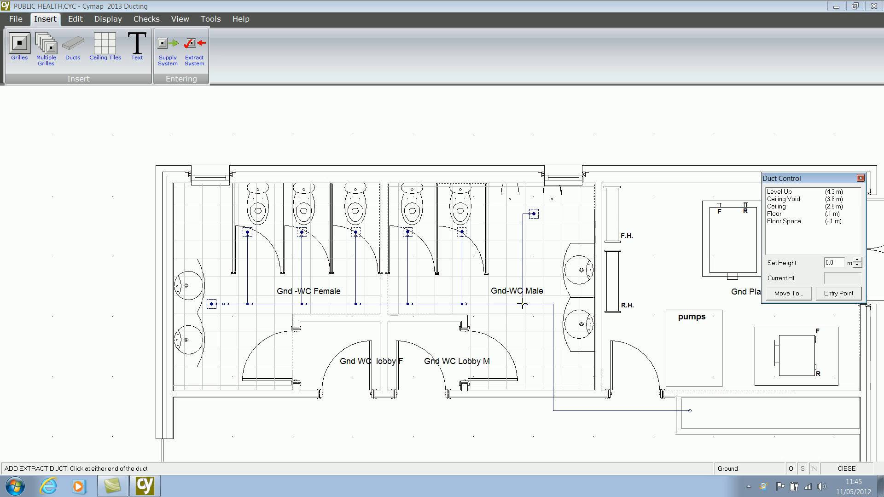
{"action": "key", "text": "Escape"}
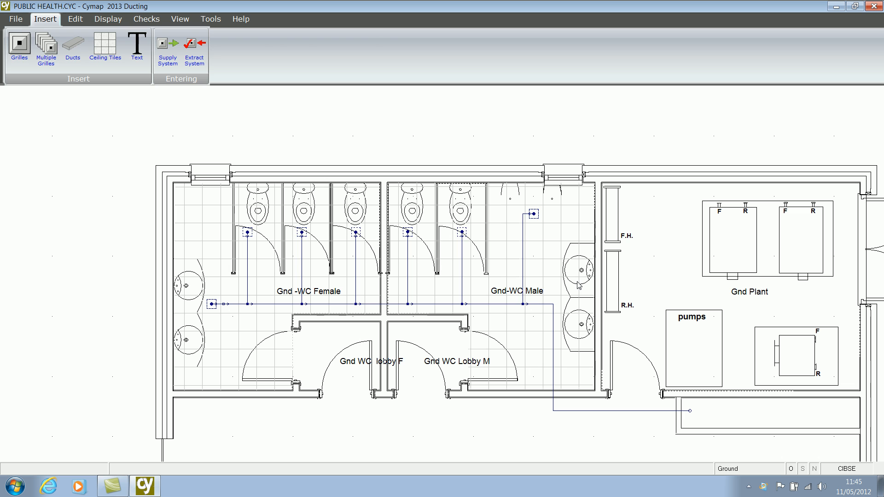
{"action": "left_click", "coordinate": [111, 21]}
{"action": "left_click", "coordinate": [136, 49]}
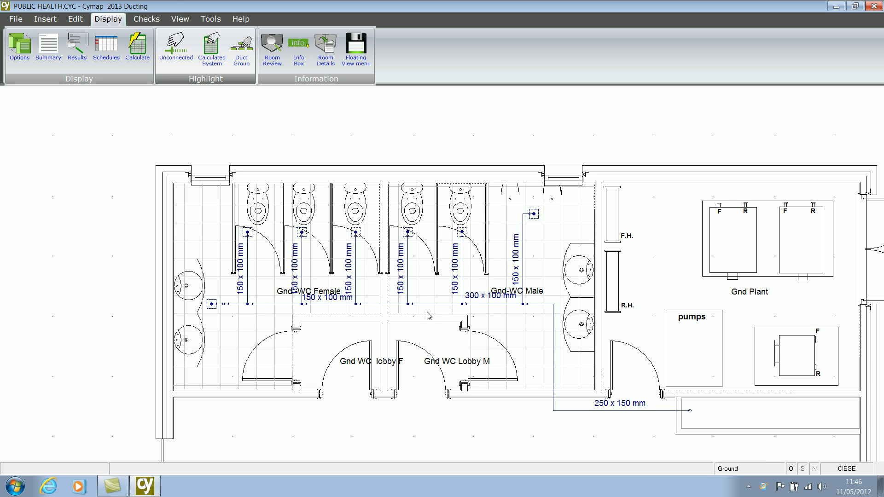
Step: Assign the first cubicle branch duct in the female WC to the "WC extract" group and recalculate the duct sizes
{"action": "double_click", "coordinate": [249, 271]}
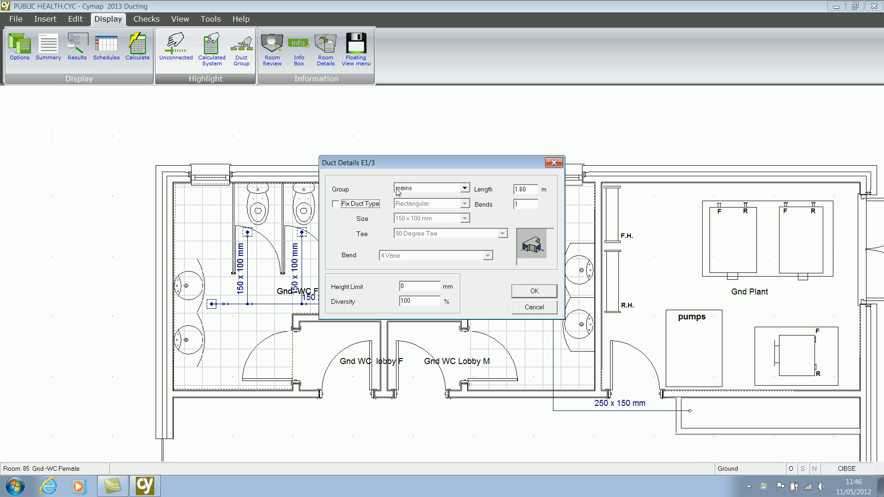
{"action": "left_click", "coordinate": [465, 189]}
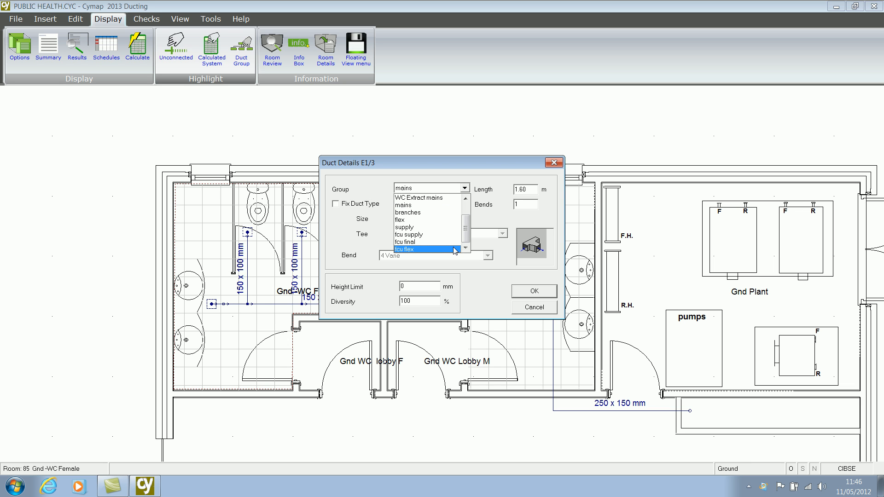
{"action": "left_click_drag", "start_coordinate": [467, 236], "coordinate": [467, 219]}
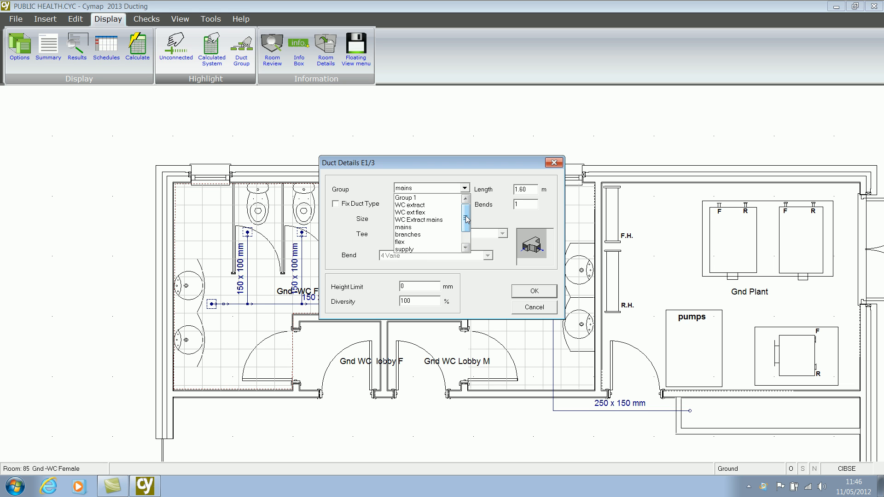
{"action": "left_click", "coordinate": [424, 205]}
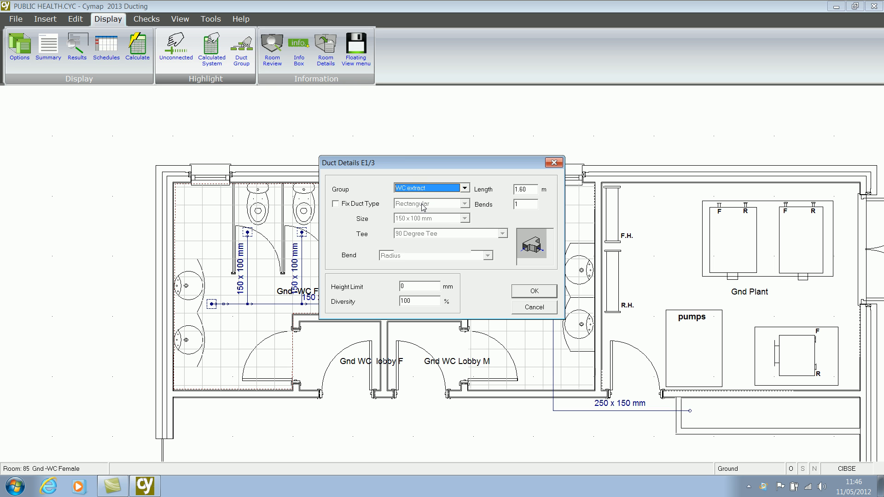
{"action": "left_click", "coordinate": [526, 294]}
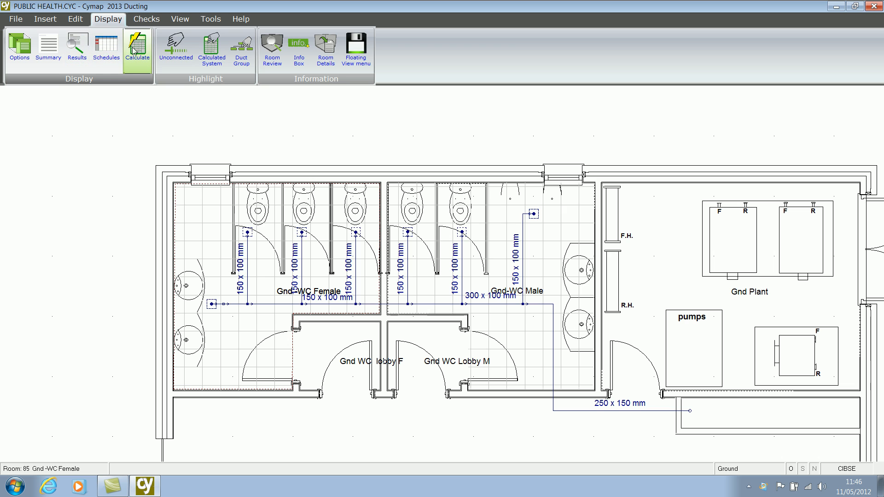
{"action": "left_click", "coordinate": [138, 51]}
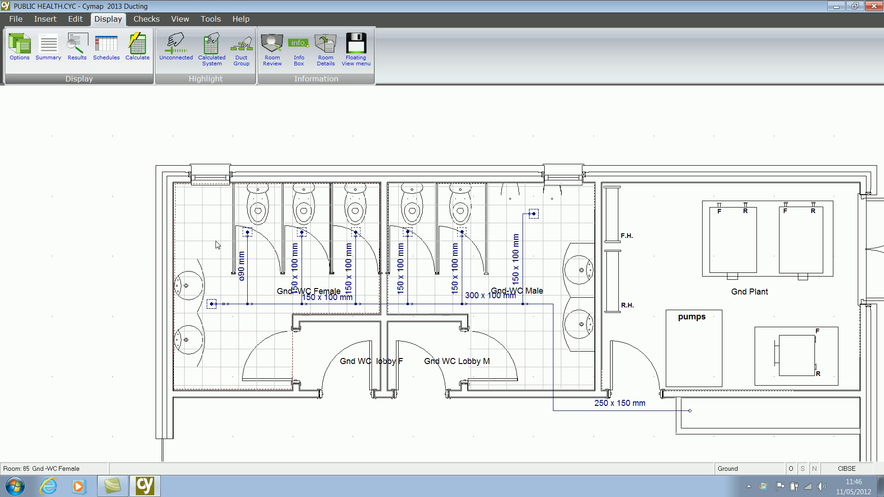
Step: Assign the second and third cubicle branch ducts in the female WC to the "WC extract" group
{"action": "double_click", "coordinate": [304, 269]}
{"action": "left_click", "coordinate": [465, 188]}
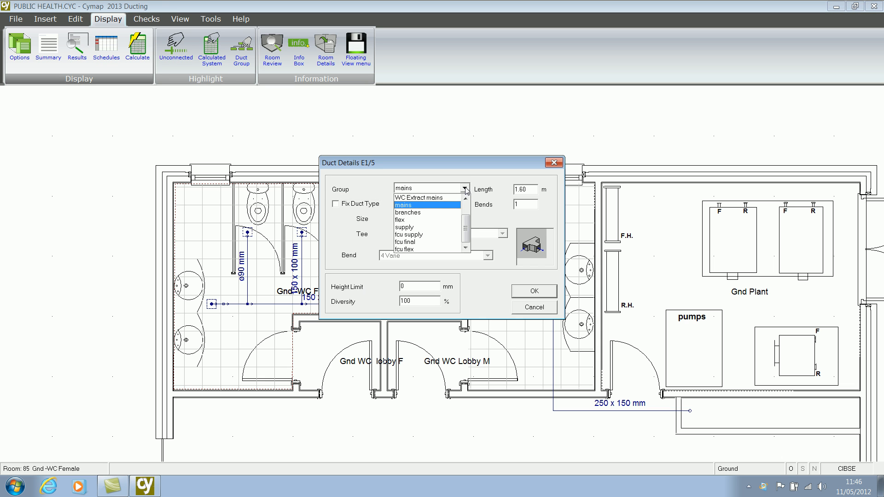
{"action": "scroll", "coordinate": [466, 223], "scroll_direction": "up", "scroll_amount": 1}
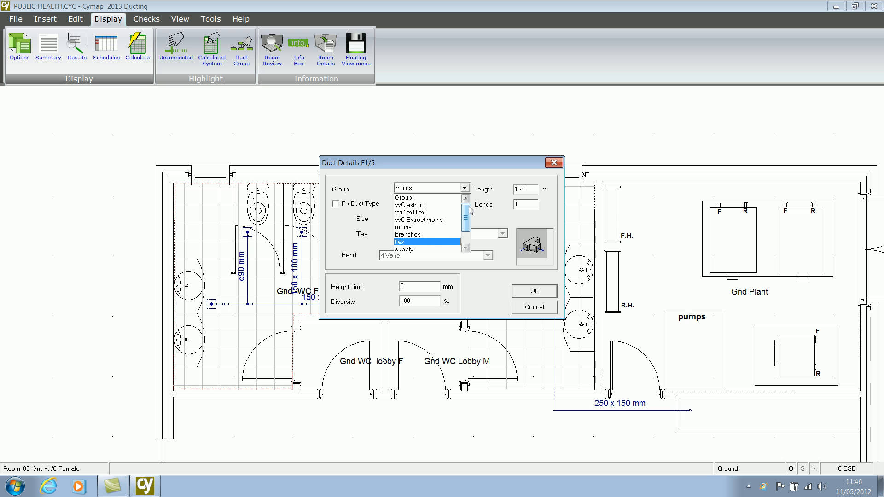
{"action": "left_click", "coordinate": [426, 205]}
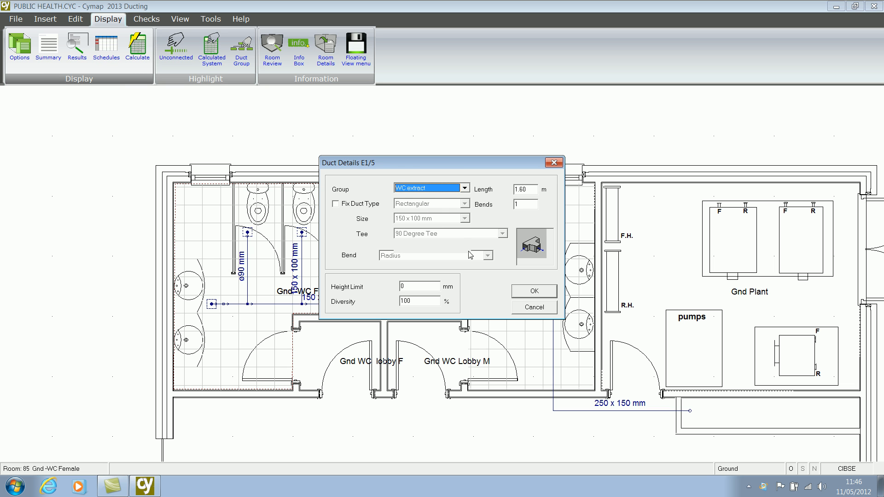
{"action": "left_click", "coordinate": [522, 297]}
{"action": "double_click", "coordinate": [357, 260]}
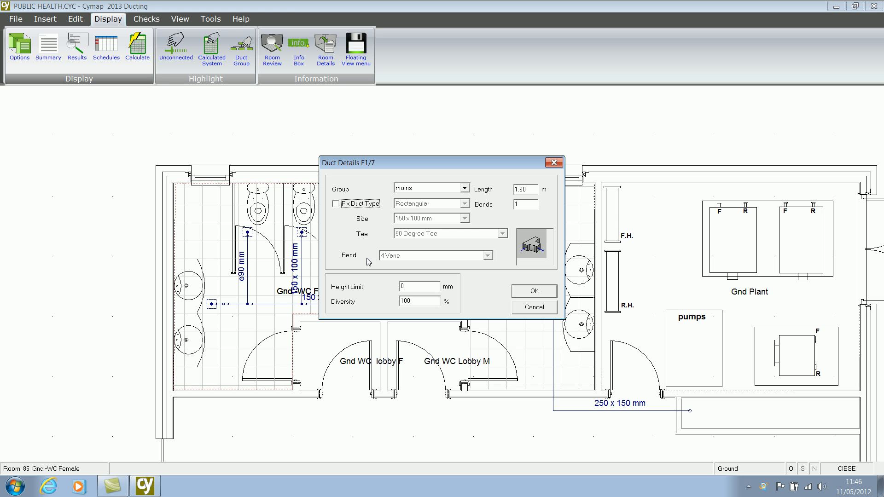
{"action": "left_click", "coordinate": [464, 188]}
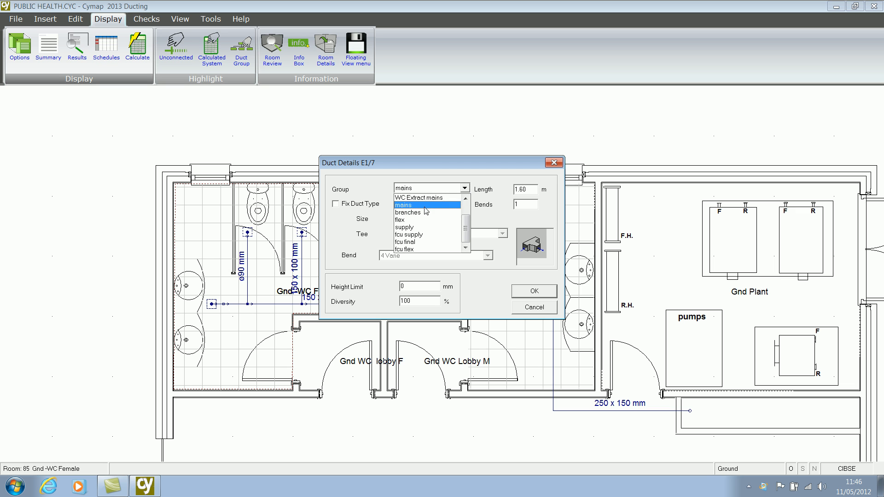
{"action": "scroll", "coordinate": [426, 202], "scroll_direction": "up", "scroll_amount": 3}
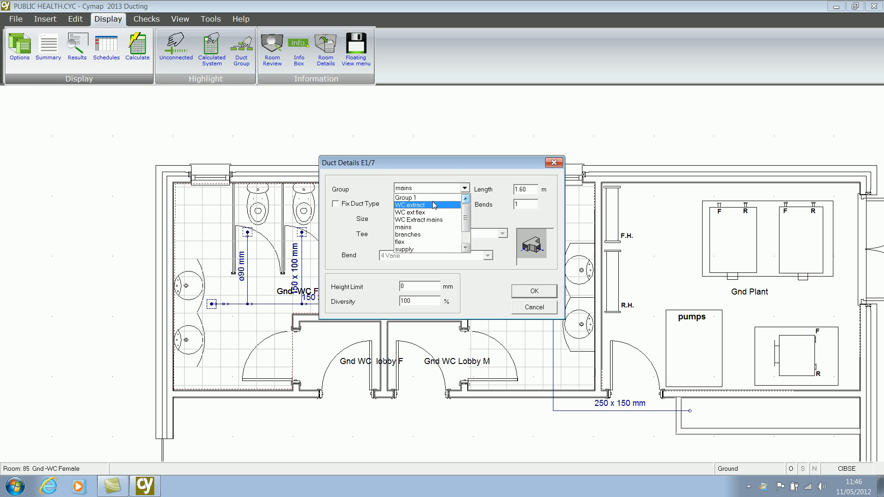
{"action": "left_click", "coordinate": [424, 207]}
{"action": "left_click", "coordinate": [522, 297]}
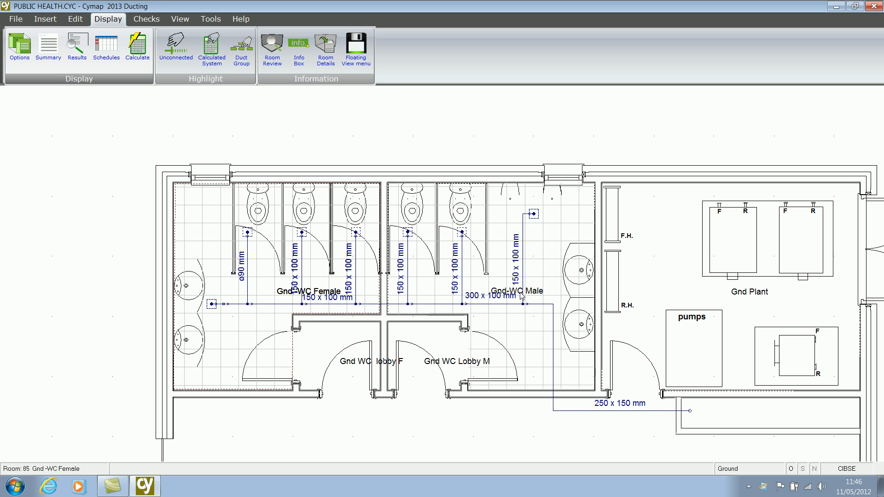
Step: Assign the two cubicle branch ducts in the male WC to the "WC extract" group
{"action": "double_click", "coordinate": [408, 267]}
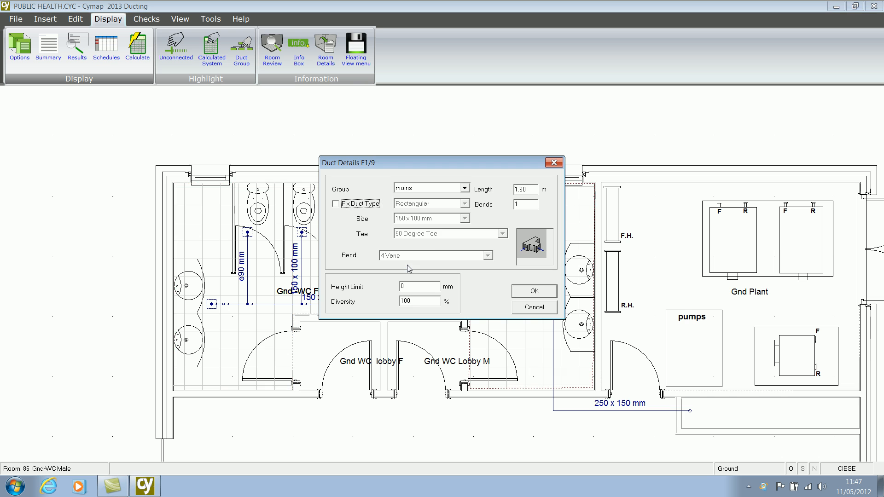
{"action": "left_click", "coordinate": [464, 188]}
{"action": "scroll", "coordinate": [435, 203], "scroll_direction": "up", "scroll_amount": 3}
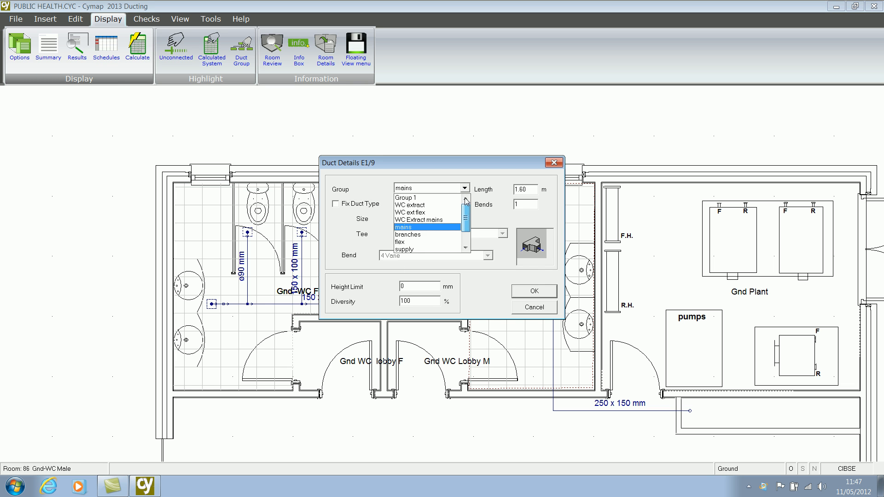
{"action": "left_click", "coordinate": [424, 207]}
{"action": "left_click", "coordinate": [547, 295]}
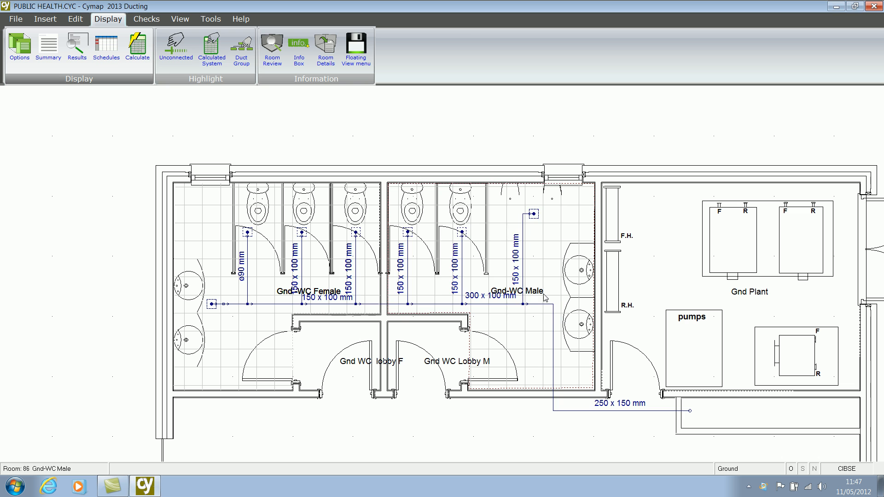
{"action": "double_click", "coordinate": [463, 274]}
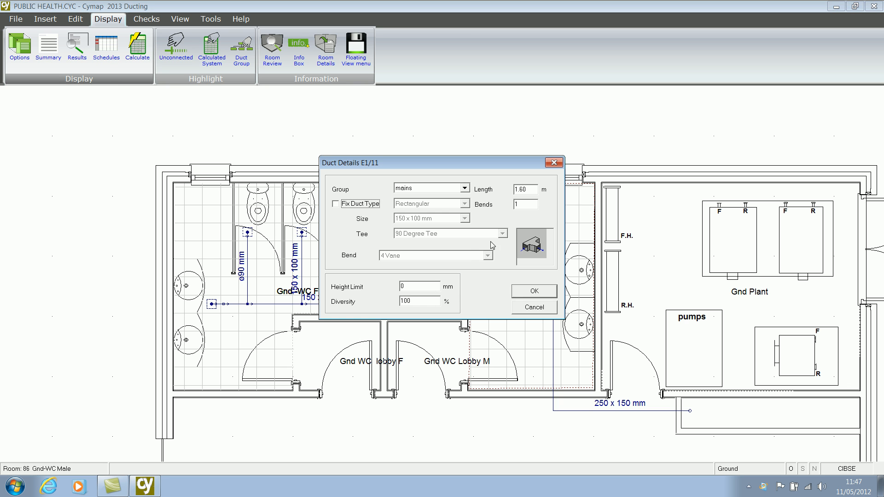
{"action": "left_click", "coordinate": [465, 189]}
{"action": "scroll", "coordinate": [466, 226], "scroll_direction": "up", "scroll_amount": 3}
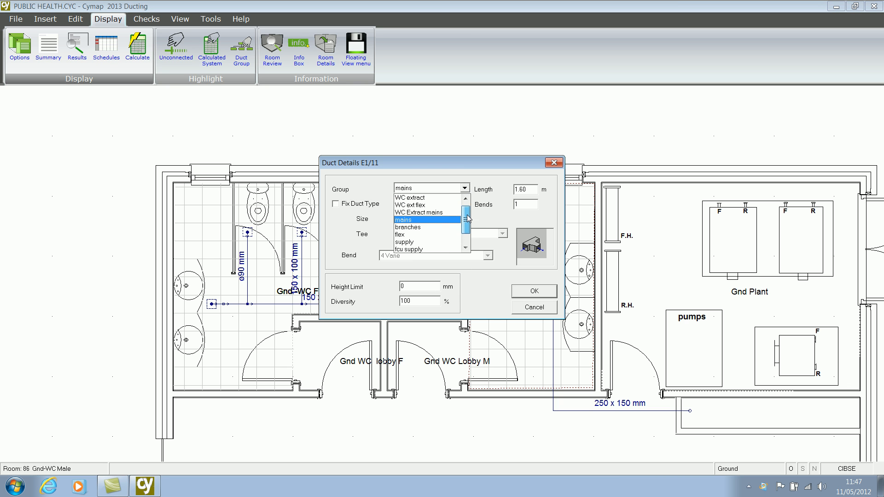
{"action": "left_click", "coordinate": [431, 208]}
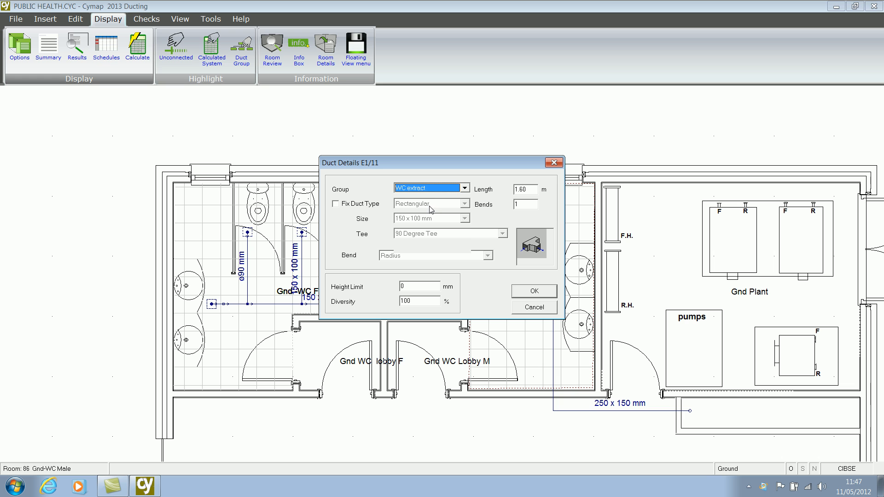
{"action": "left_click", "coordinate": [534, 291]}
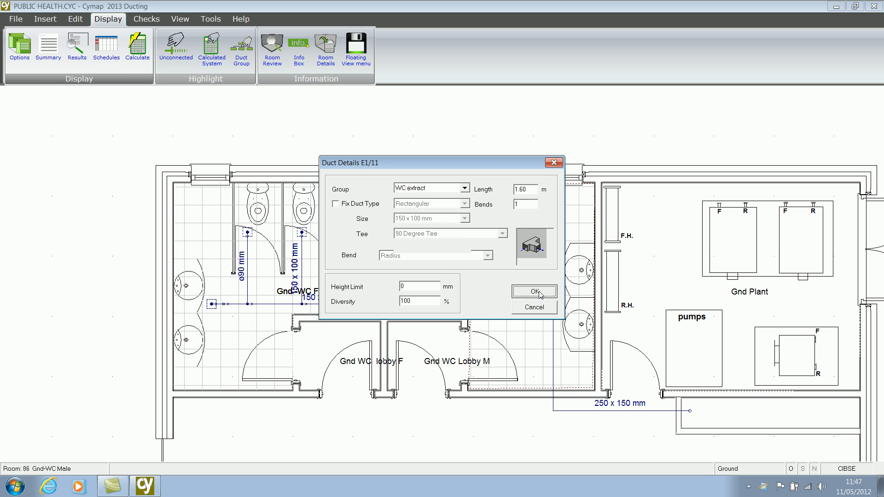
Step: Assign the bent urinal-area branch duct in the male WC to the "WC extract" group and recalculate the duct sizes
{"action": "double_click", "coordinate": [523, 266]}
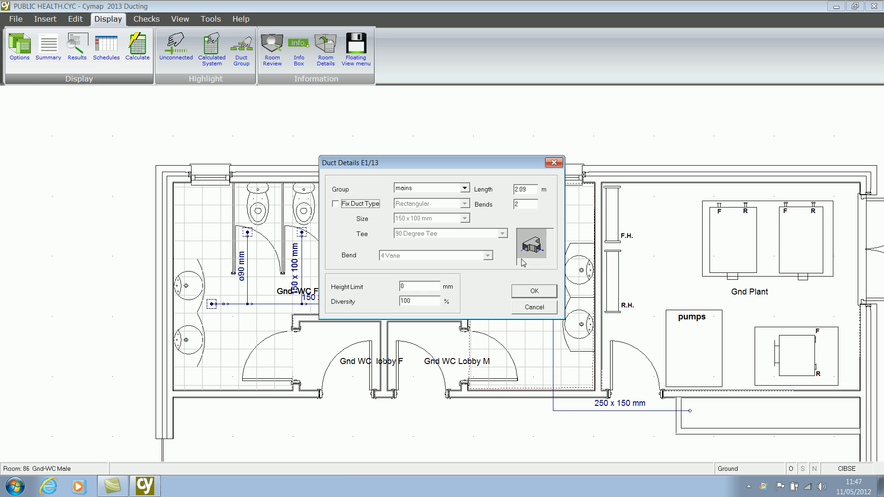
{"action": "left_click", "coordinate": [465, 188]}
{"action": "scroll", "coordinate": [465, 221], "scroll_direction": "up", "scroll_amount": 3}
{"action": "left_click", "coordinate": [435, 206]}
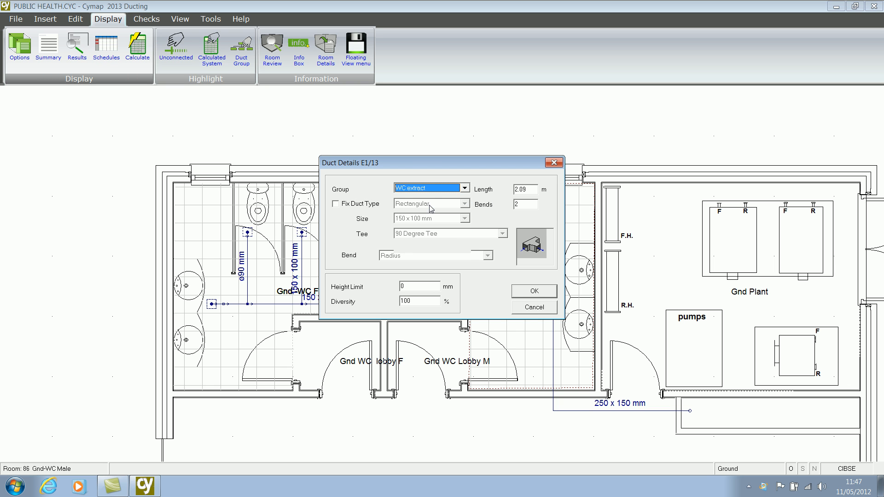
{"action": "left_click", "coordinate": [533, 295]}
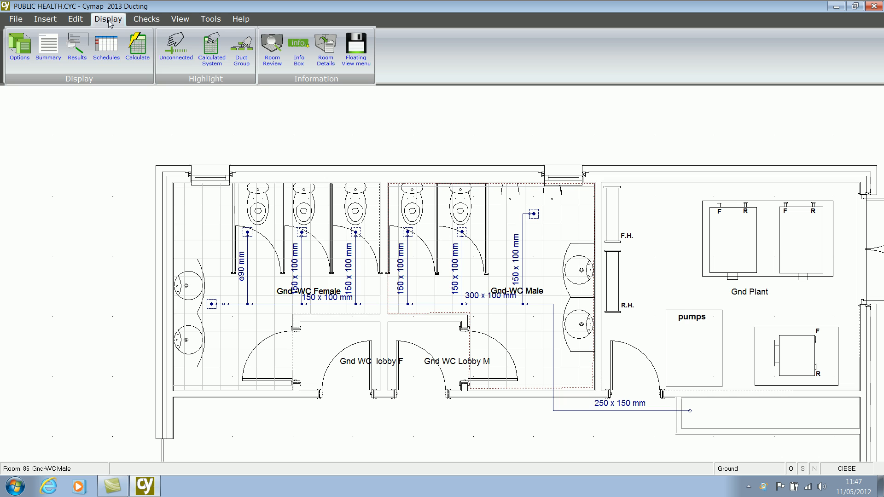
{"action": "left_click", "coordinate": [137, 47]}
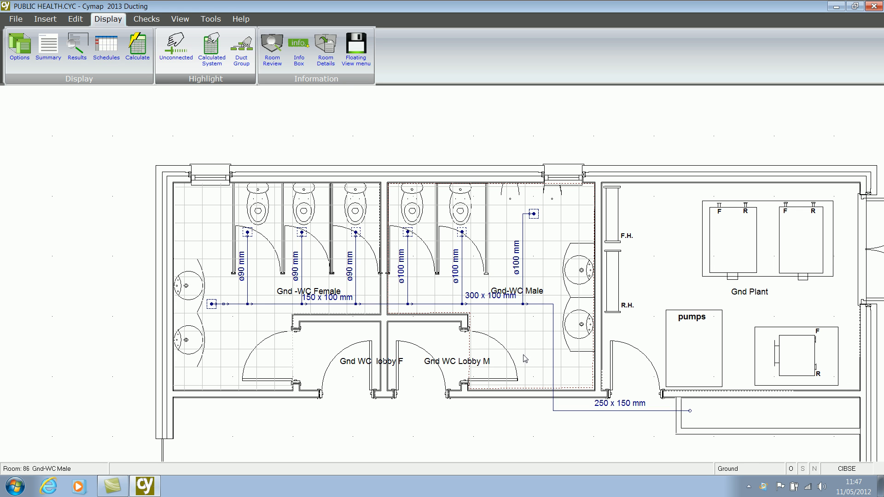
Step: Assign the short duct section at the grille by the female WC basins to the "WC ext flex" group
{"action": "middle_click_drag", "start_coordinate": [250, 234], "coordinate": [364, 238]}
{"action": "scroll", "coordinate": [343, 301], "scroll_direction": "up", "scroll_amount": 1}
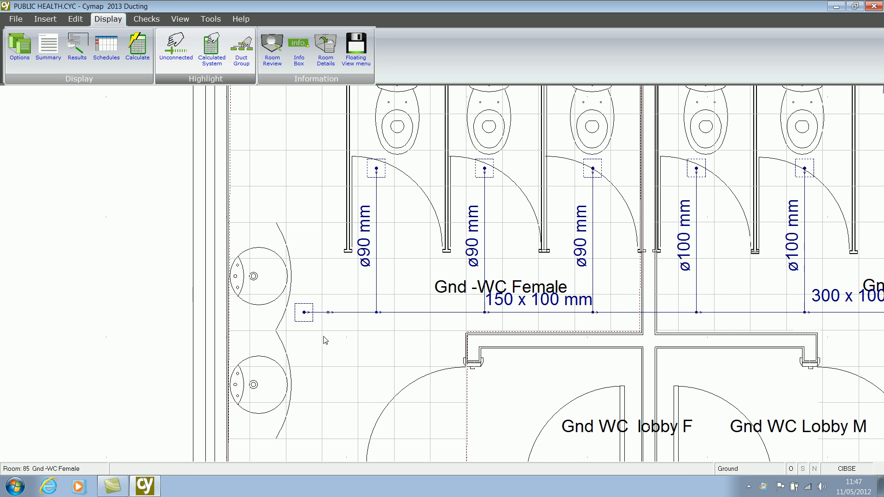
{"action": "double_click", "coordinate": [319, 313]}
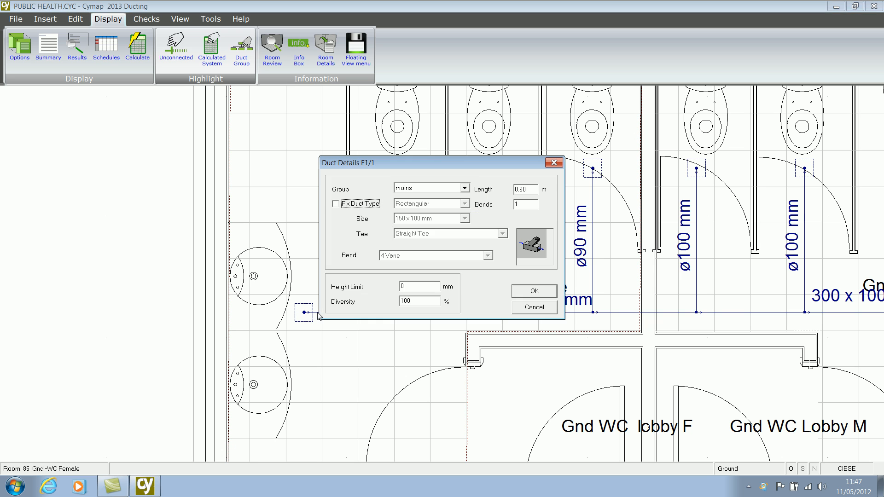
{"action": "left_click", "coordinate": [464, 188]}
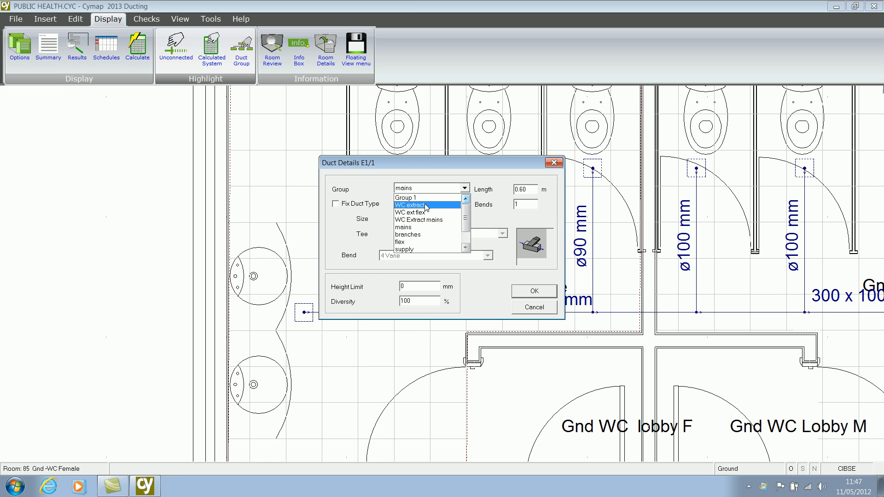
{"action": "left_click", "coordinate": [425, 213]}
{"action": "left_click", "coordinate": [522, 295]}
Step: Assign the duct section between the basin grille's flexible section and the first cubicle branch to the "WC extract" group
{"action": "double_click", "coordinate": [365, 313]}
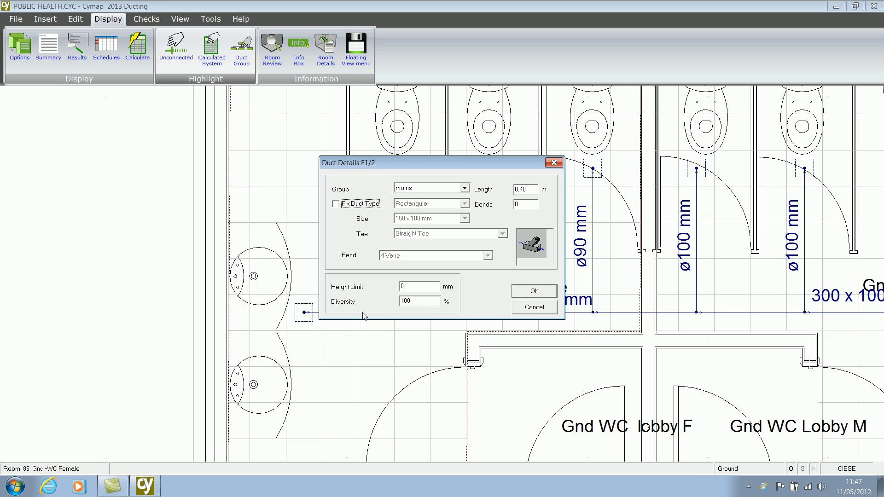
{"action": "left_click", "coordinate": [465, 188]}
{"action": "scroll", "coordinate": [421, 217], "scroll_direction": "up", "scroll_amount": 2}
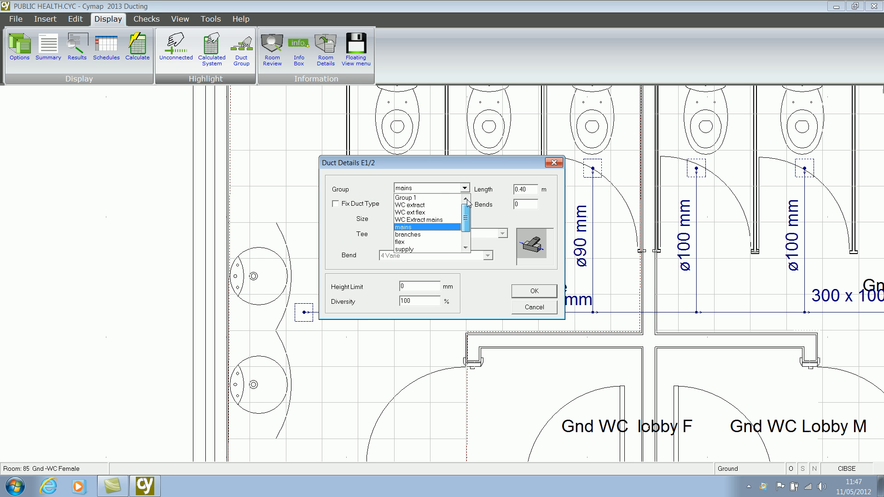
{"action": "left_click", "coordinate": [417, 204]}
{"action": "left_click", "coordinate": [534, 291]}
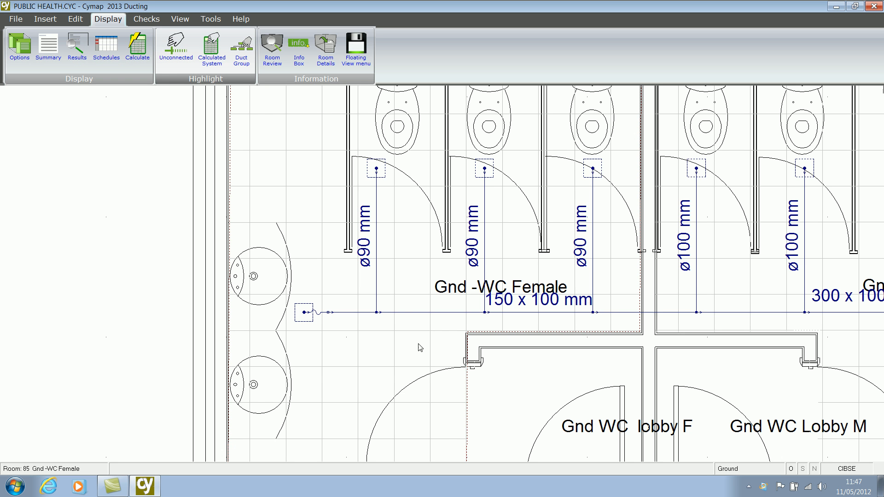
Step: Turn on fixed-size text in the general display options so the duct size labels are shown at a constant size
{"action": "scroll", "coordinate": [404, 319], "scroll_direction": "up", "scroll_amount": 2}
{"action": "scroll", "coordinate": [396, 318], "scroll_direction": "up", "scroll_amount": 4}
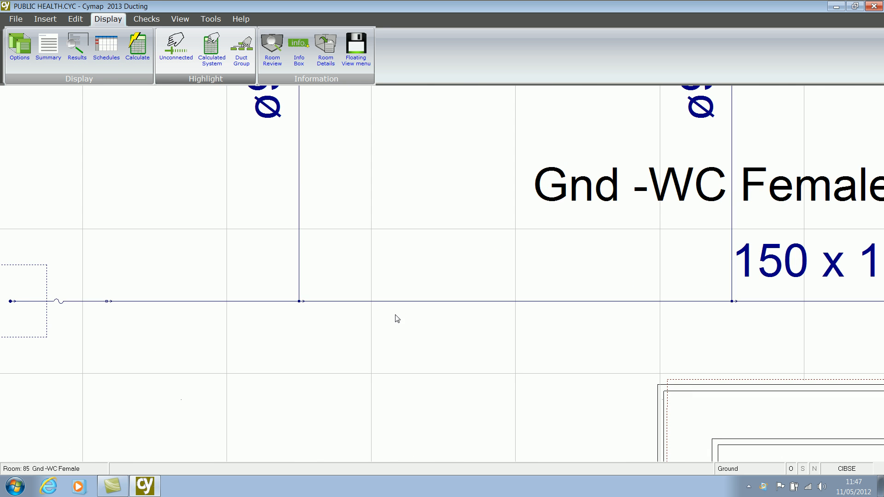
{"action": "scroll", "coordinate": [571, 317], "scroll_direction": "down", "scroll_amount": 3}
{"action": "scroll", "coordinate": [498, 336], "scroll_direction": "up", "scroll_amount": 5}
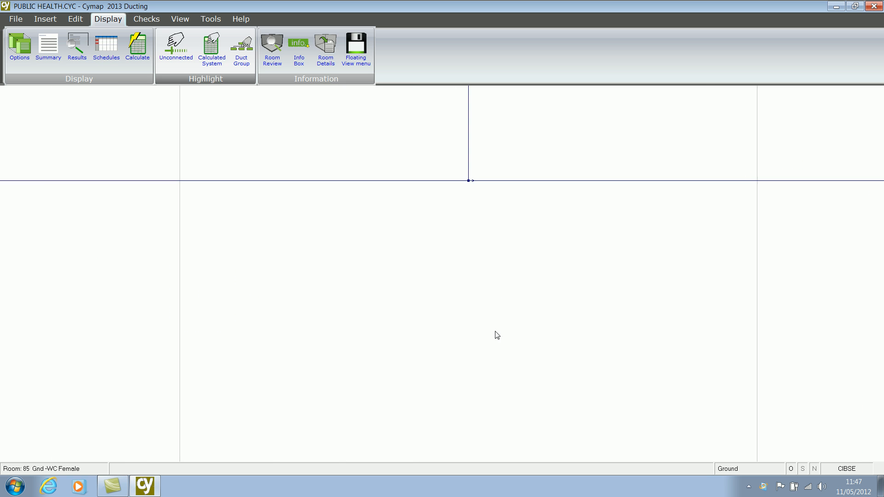
{"action": "scroll", "coordinate": [620, 358], "scroll_direction": "down", "scroll_amount": 1}
{"action": "scroll", "coordinate": [518, 343], "scroll_direction": "down", "scroll_amount": 1}
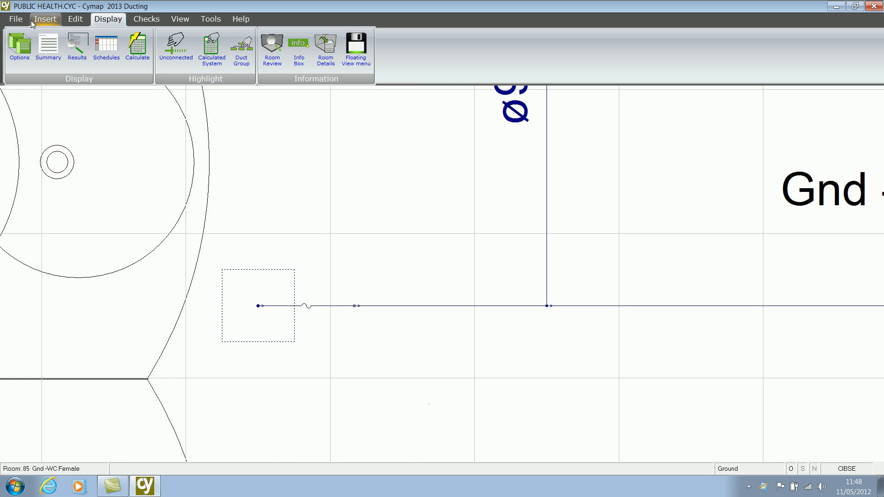
{"action": "left_click", "coordinate": [20, 51]}
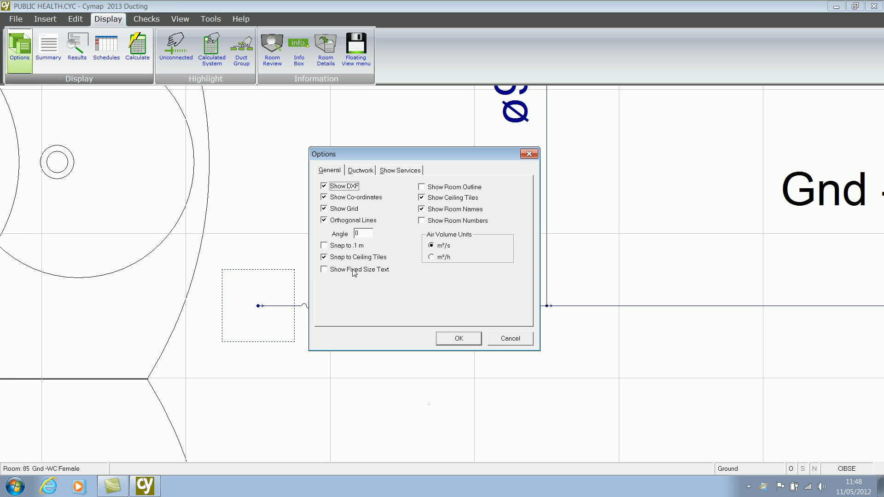
{"action": "left_click", "coordinate": [329, 272]}
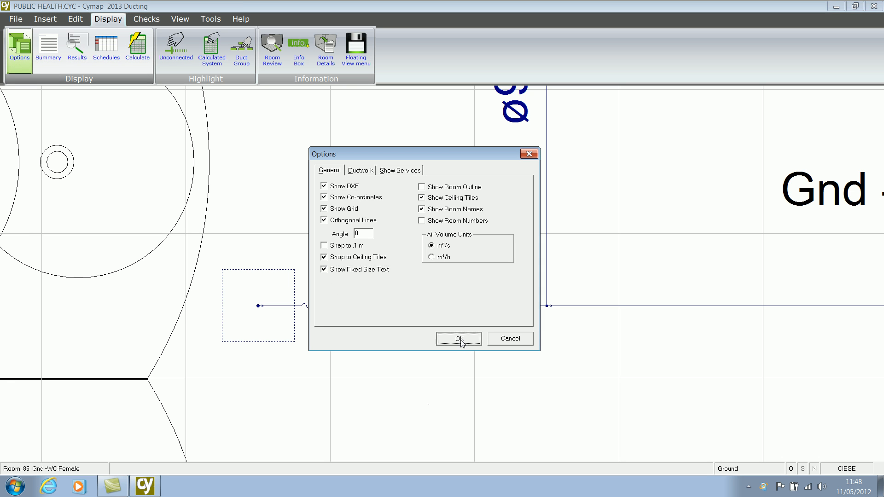
{"action": "left_click", "coordinate": [459, 339]}
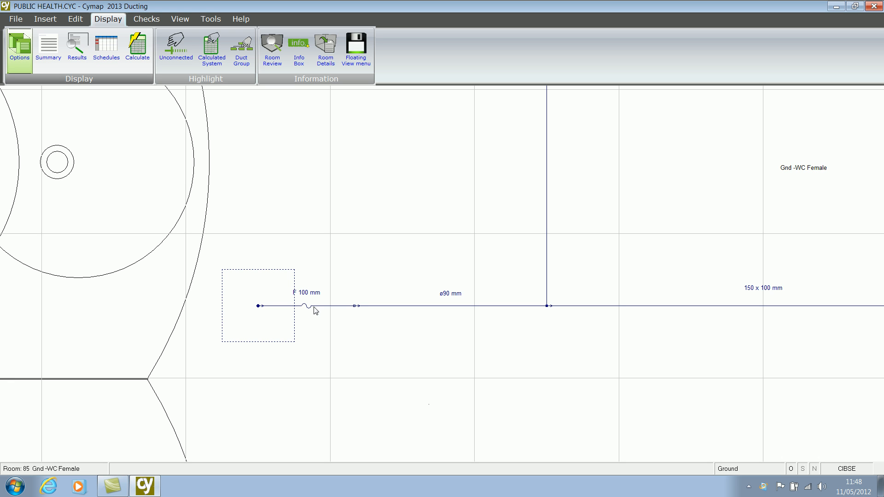
Step: Fix the duct section between the female WC basin grille's flexible section and the first cubicle branch at circular 100 mm, and recalculate
{"action": "double_click", "coordinate": [453, 307]}
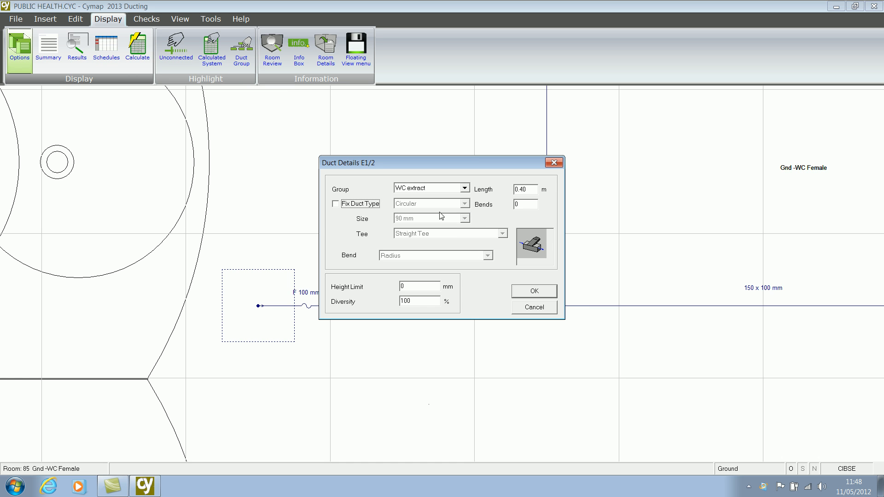
{"action": "left_click", "coordinate": [336, 204]}
{"action": "left_click", "coordinate": [464, 219]}
{"action": "left_click", "coordinate": [405, 235]}
{"action": "left_click", "coordinate": [533, 291]}
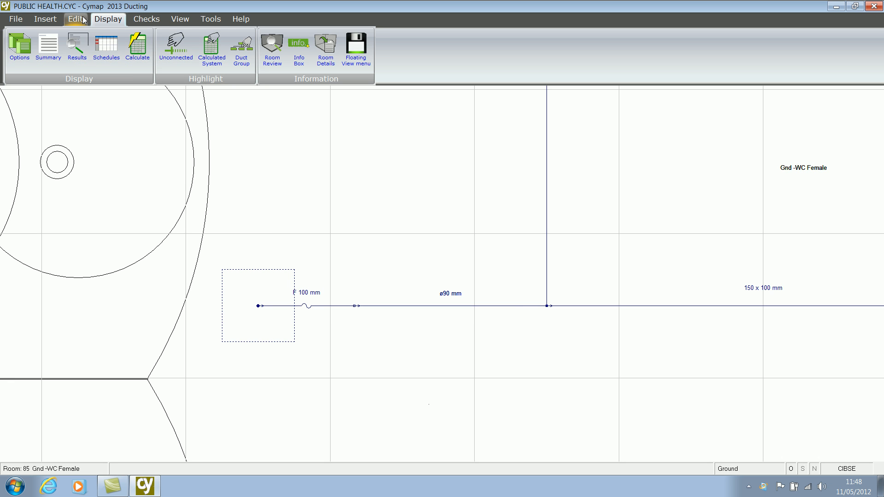
{"action": "left_click", "coordinate": [136, 47]}
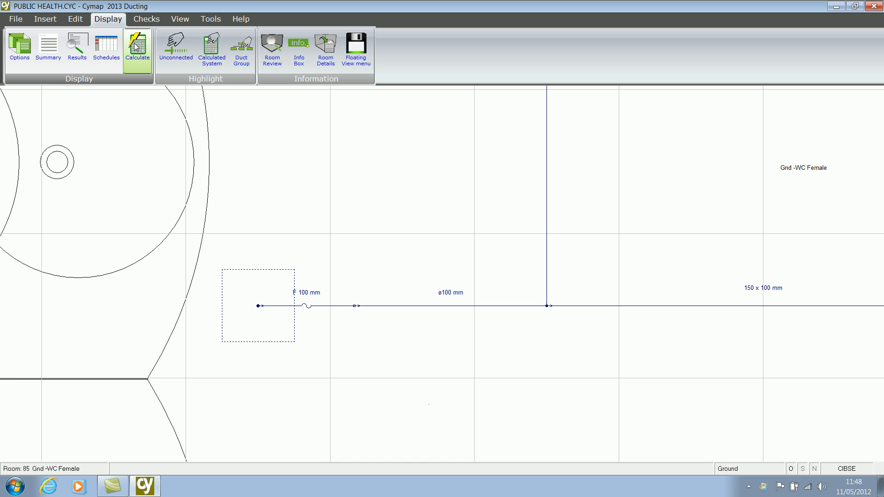
Step: Turn on two-line ductwork display and bring the whole ground-floor WC extract layout into view
{"action": "left_click", "coordinate": [22, 46]}
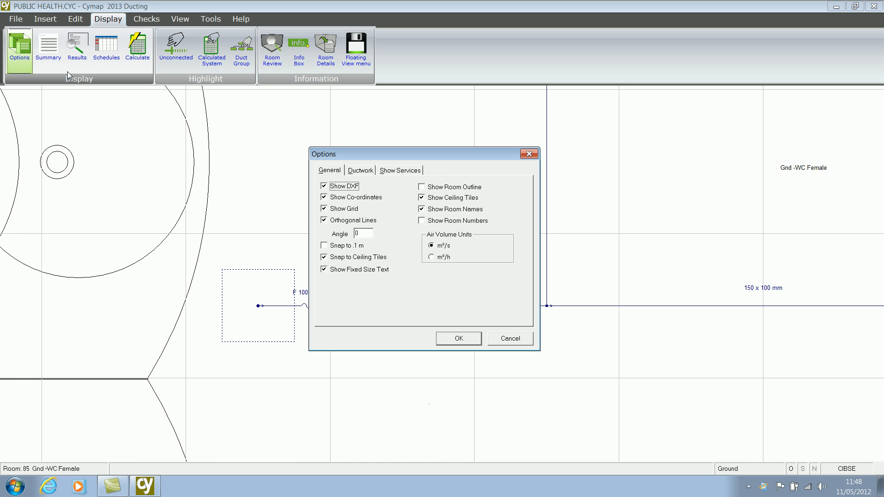
{"action": "left_click", "coordinate": [361, 170]}
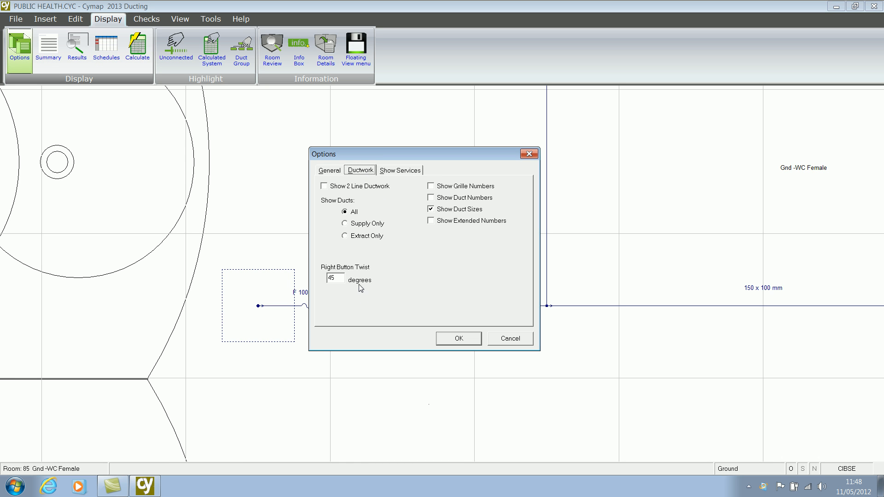
{"action": "left_click", "coordinate": [329, 187]}
{"action": "left_click", "coordinate": [464, 338]}
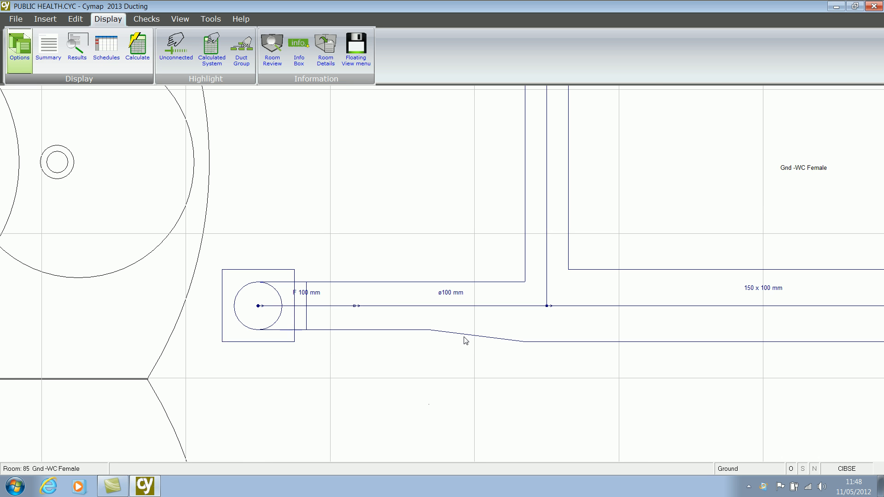
{"action": "scroll", "coordinate": [466, 341], "scroll_direction": "down", "scroll_amount": 5}
{"action": "middle_click_drag", "start_coordinate": [493, 326], "coordinate": [362, 287]}
{"action": "scroll", "coordinate": [363, 287], "scroll_direction": "up", "scroll_amount": 3}
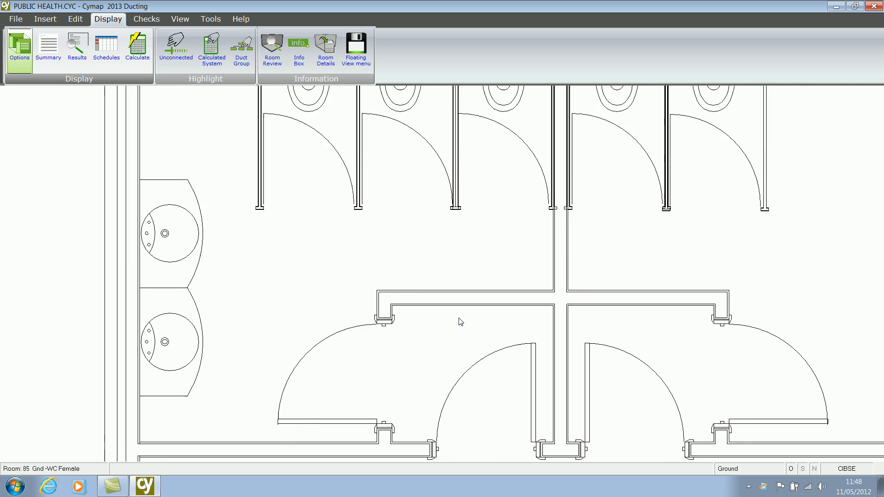
{"action": "scroll", "coordinate": [491, 323], "scroll_direction": "down", "scroll_amount": 2}
{"action": "middle_click_drag", "start_coordinate": [535, 328], "coordinate": [435, 310]}
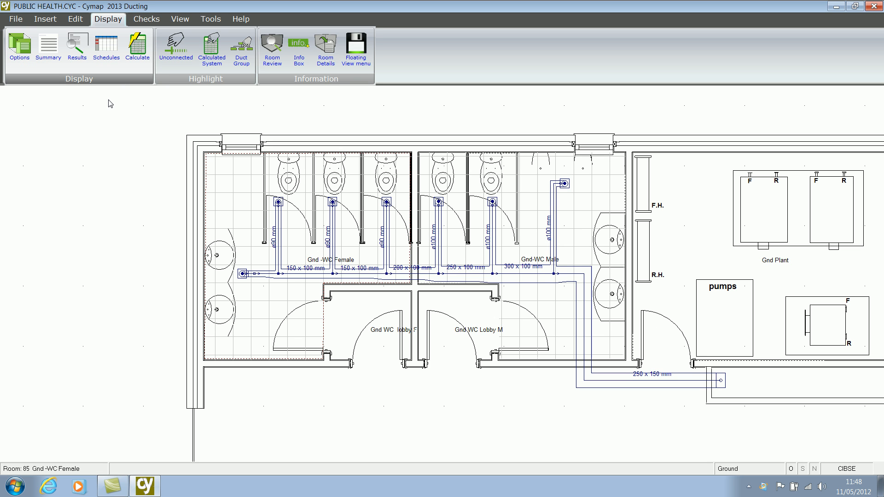
Step: Examine the calculated results of the final main run, other main sections and male WC branches, and the system's summary results
{"action": "left_click", "coordinate": [77, 46]}
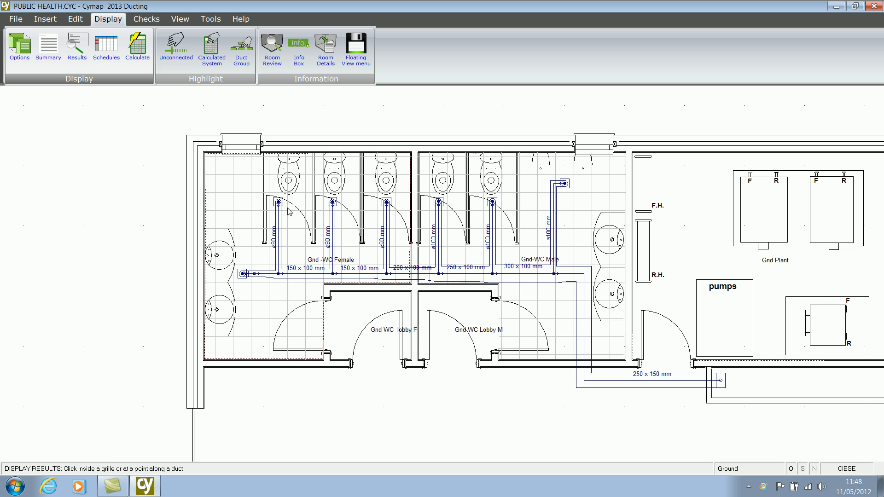
{"action": "left_click", "coordinate": [613, 385]}
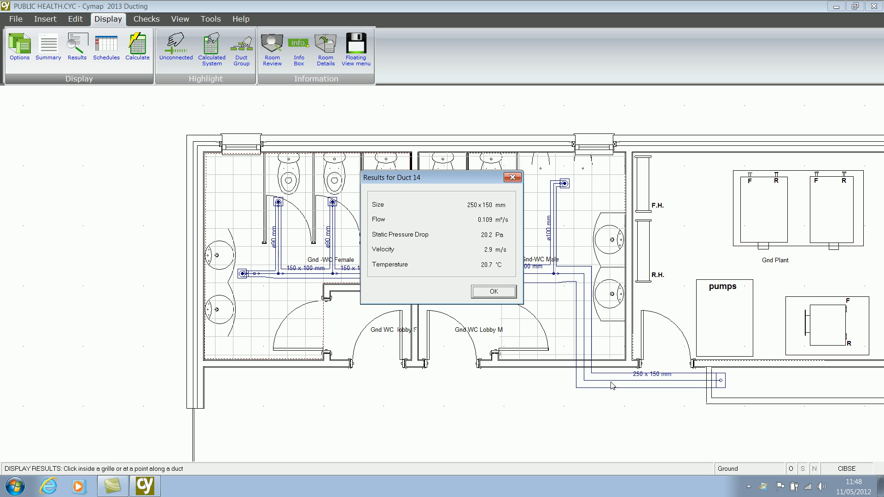
{"action": "left_click", "coordinate": [492, 294]}
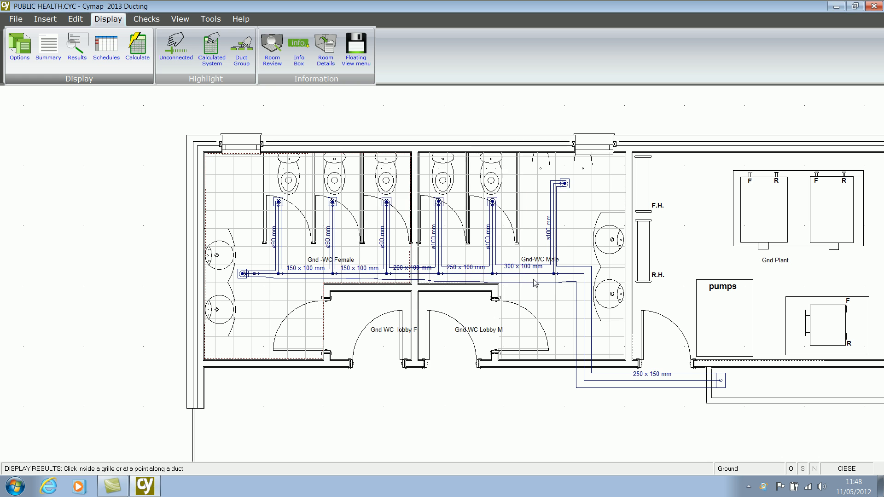
{"action": "left_click", "coordinate": [528, 278]}
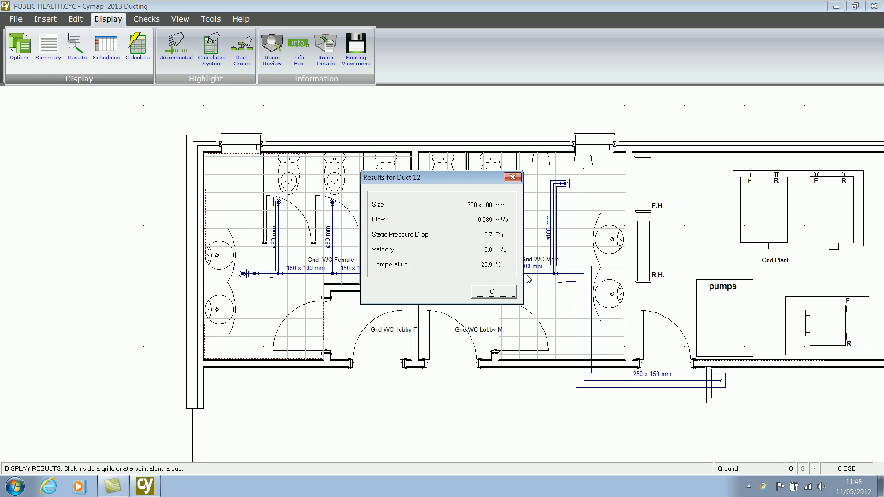
{"action": "left_click", "coordinate": [494, 292]}
{"action": "left_click", "coordinate": [554, 235]}
{"action": "left_click", "coordinate": [497, 294]}
{"action": "left_click", "coordinate": [496, 236]}
{"action": "left_click", "coordinate": [498, 294]}
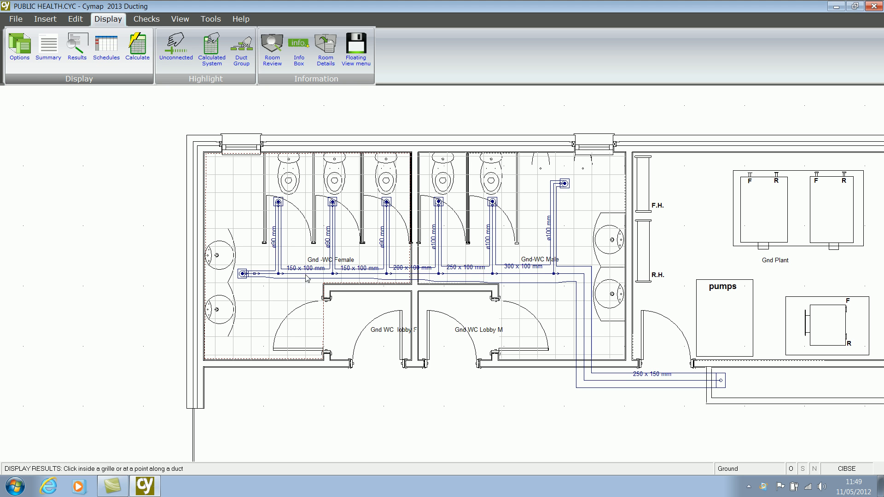
{"action": "left_click", "coordinate": [306, 276]}
{"action": "left_click", "coordinate": [486, 293]}
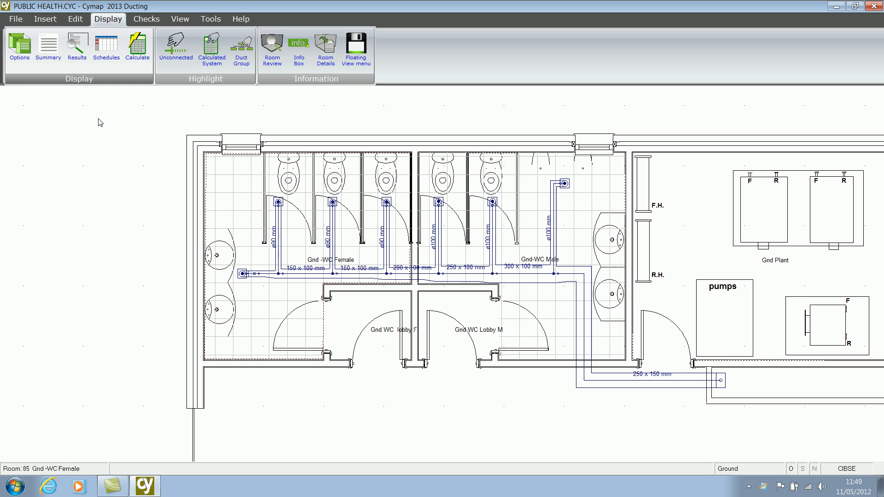
{"action": "left_click", "coordinate": [52, 55]}
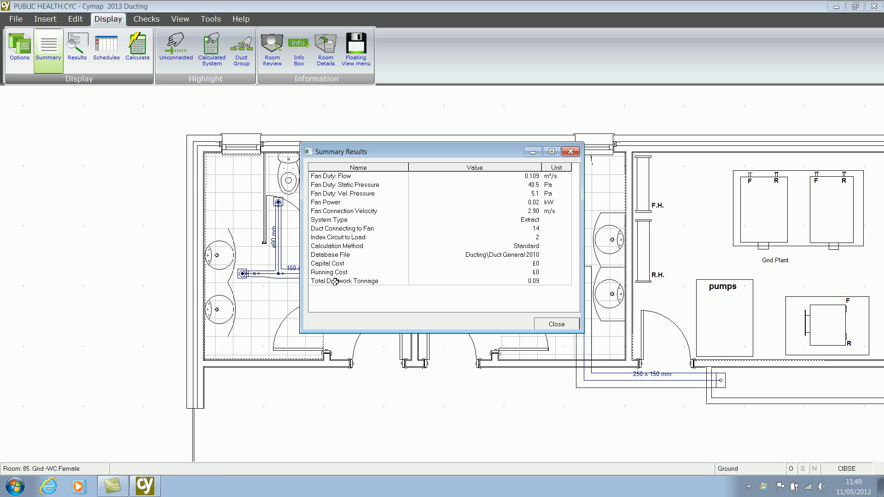
{"action": "left_click", "coordinate": [556, 327]}
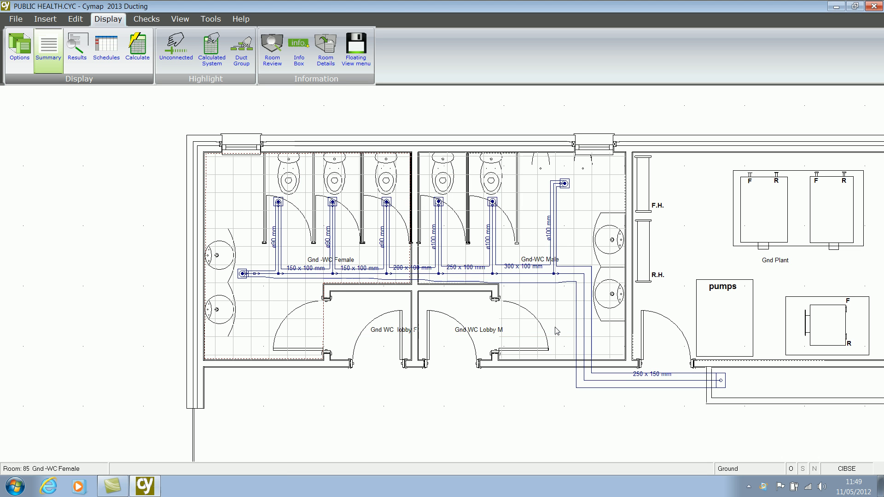
Step: Review the extract system's outlet, duct and damper schedules, widening the schedule window to read all duct columns
{"action": "left_click", "coordinate": [109, 52]}
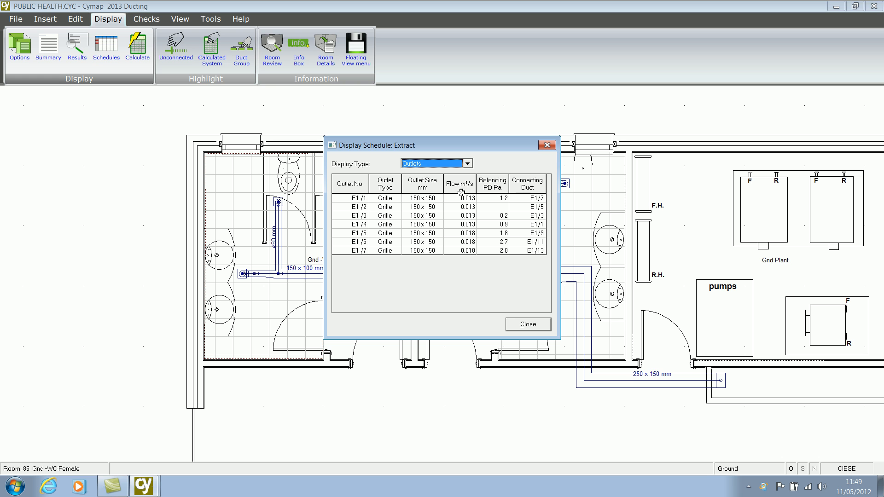
{"action": "left_click", "coordinate": [467, 164]}
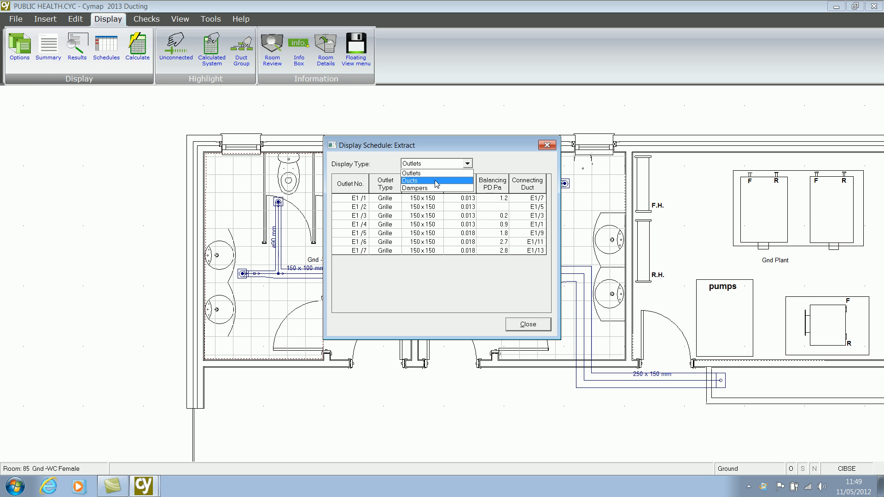
{"action": "left_click", "coordinate": [435, 180]}
{"action": "left_click_drag", "start_coordinate": [560, 237], "coordinate": [823, 270]}
{"action": "left_click_drag", "start_coordinate": [622, 152], "coordinate": [472, 154]}
{"action": "left_click", "coordinate": [318, 166]}
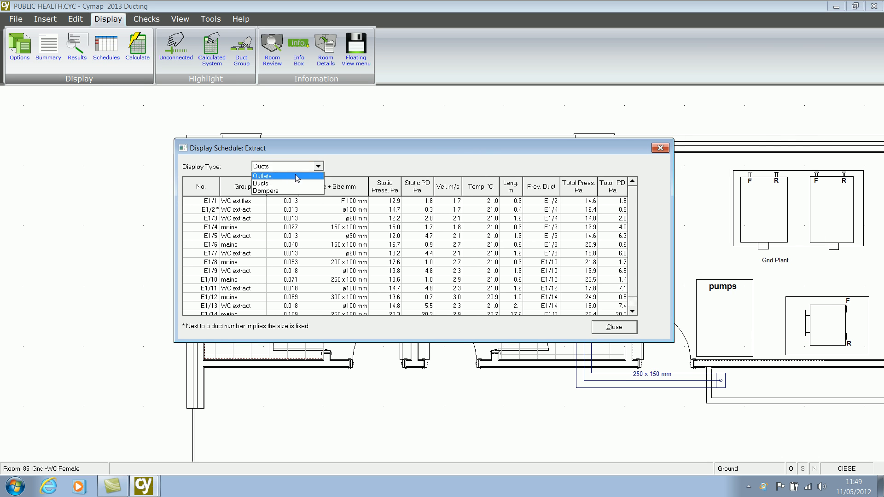
{"action": "left_click", "coordinate": [283, 192]}
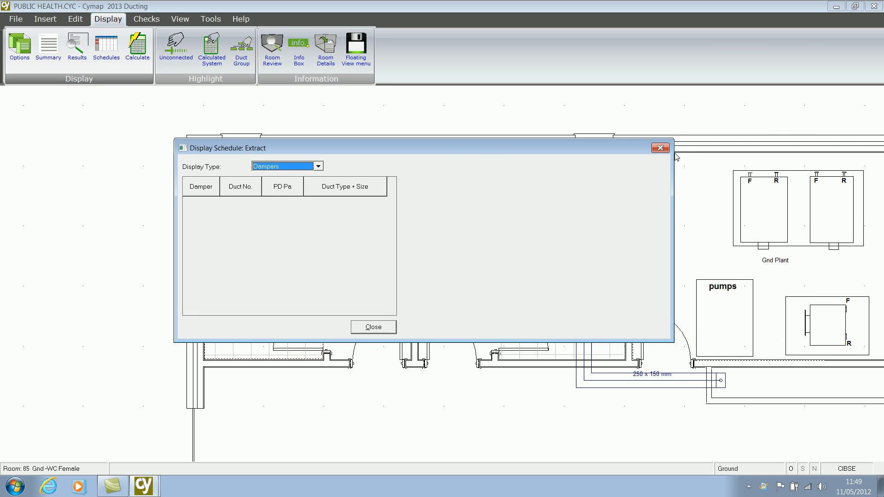
{"action": "left_click", "coordinate": [661, 148]}
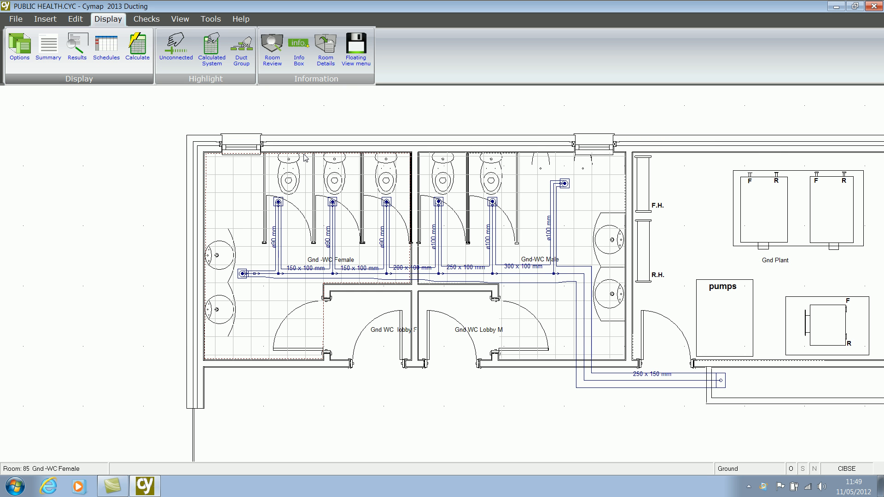
Step: Insert a damper with a 12 Pa pressure drop on the male WC urinal-area branch duct, near its junction with the main duct
{"action": "left_click", "coordinate": [45, 20]}
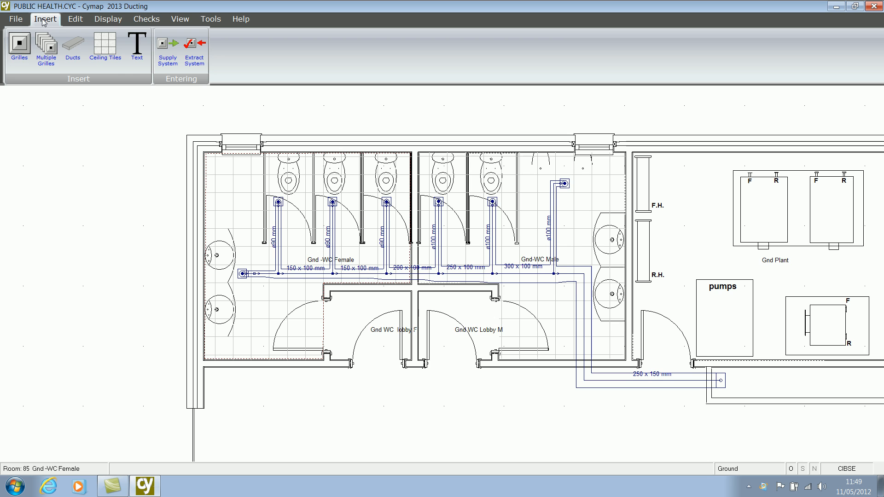
{"action": "left_click", "coordinate": [71, 19]}
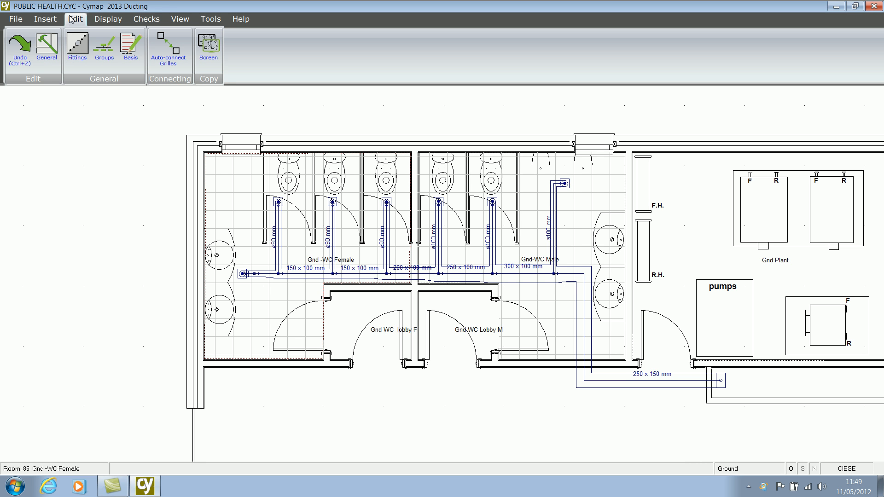
{"action": "key", "text": "z"}
{"action": "key", "text": "Escape"}
{"action": "left_click", "coordinate": [72, 52]}
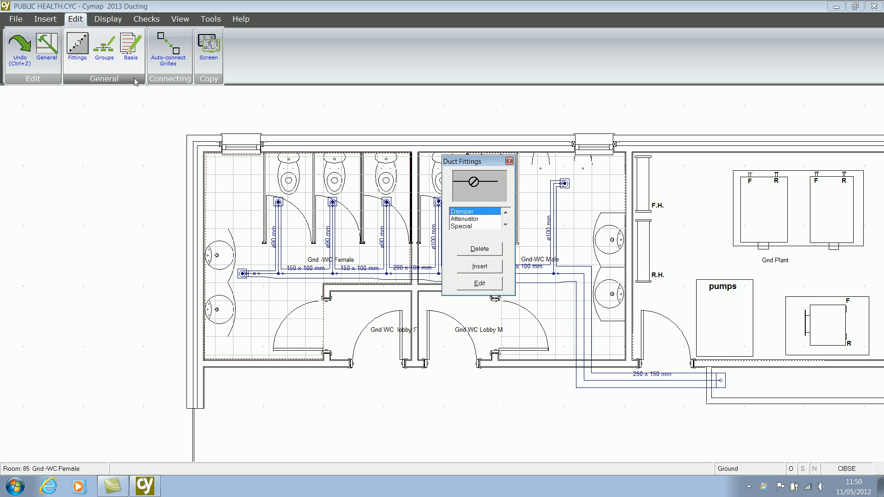
{"action": "left_click_drag", "start_coordinate": [469, 166], "coordinate": [273, 146]}
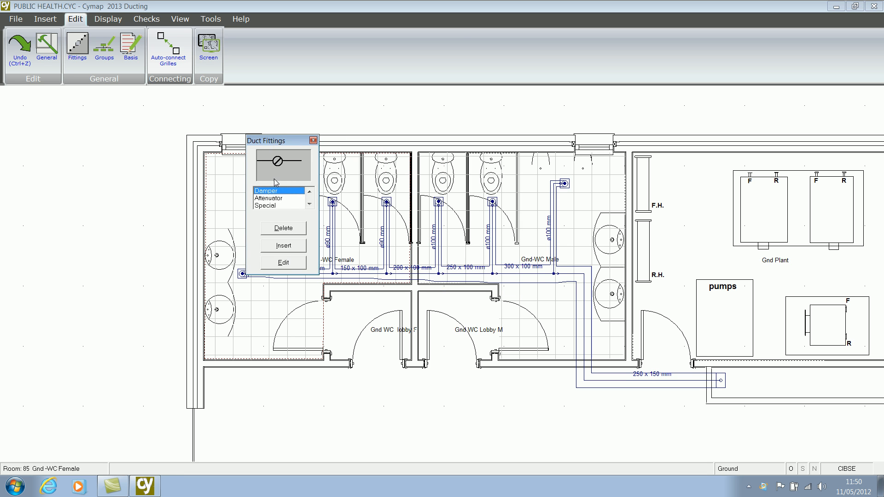
{"action": "left_click", "coordinate": [289, 248]}
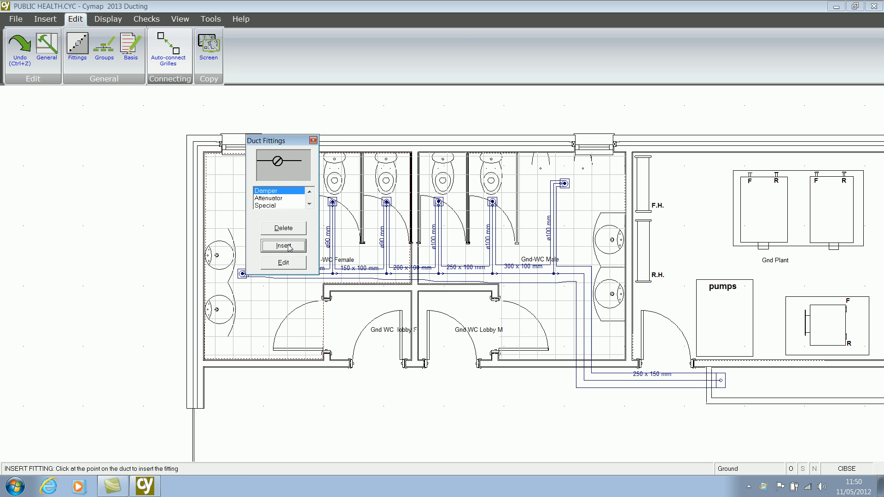
{"action": "left_click", "coordinate": [554, 261]}
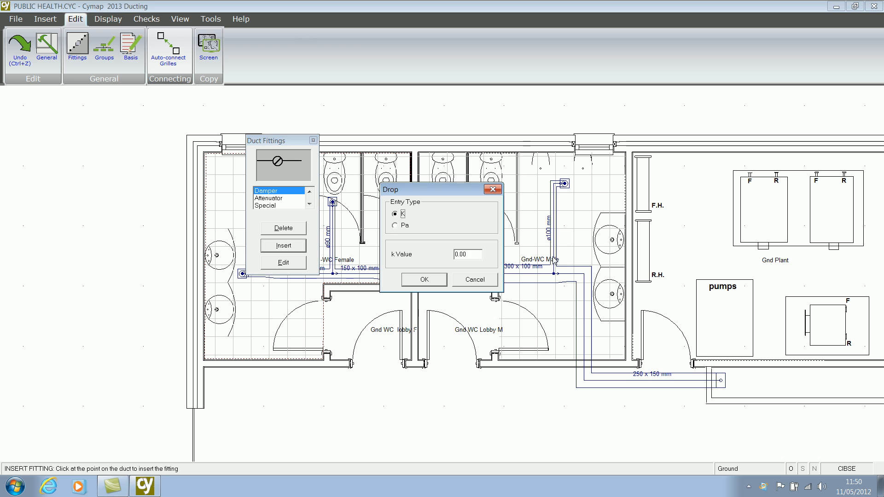
{"action": "left_click", "coordinate": [394, 225]}
{"action": "double_click", "coordinate": [468, 252]}
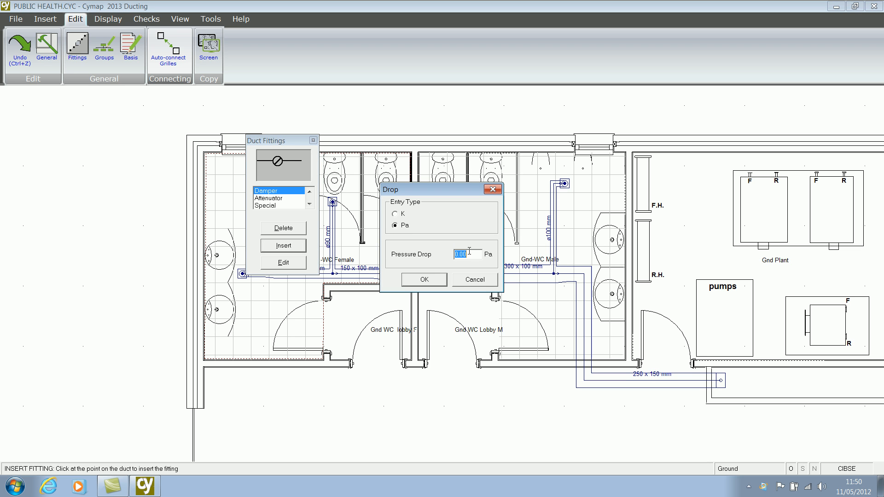
{"action": "type", "text": "12"}
{"action": "left_click", "coordinate": [440, 280]}
{"action": "scroll", "coordinate": [533, 302], "scroll_direction": "up", "scroll_amount": 2}
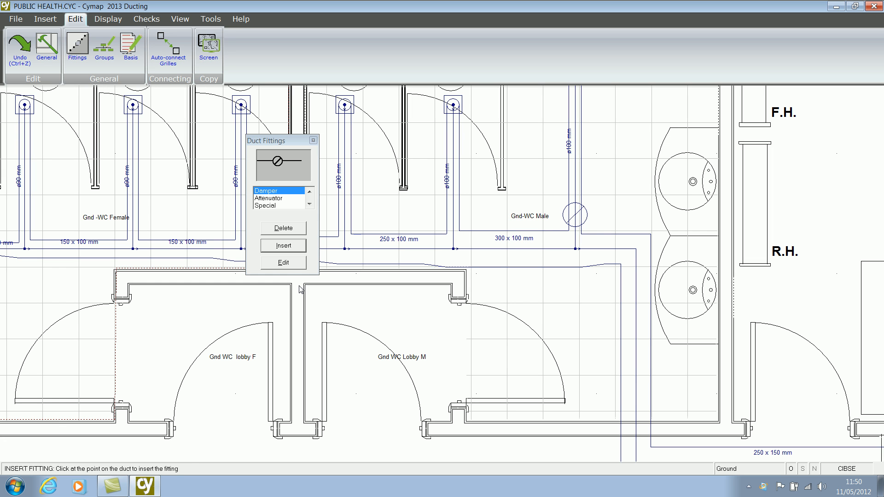
Step: Insert a fire damper with a 20 Pa pressure drop on the main extract duct where it crosses the wall south of the male WC
{"action": "left_click", "coordinate": [309, 204]}
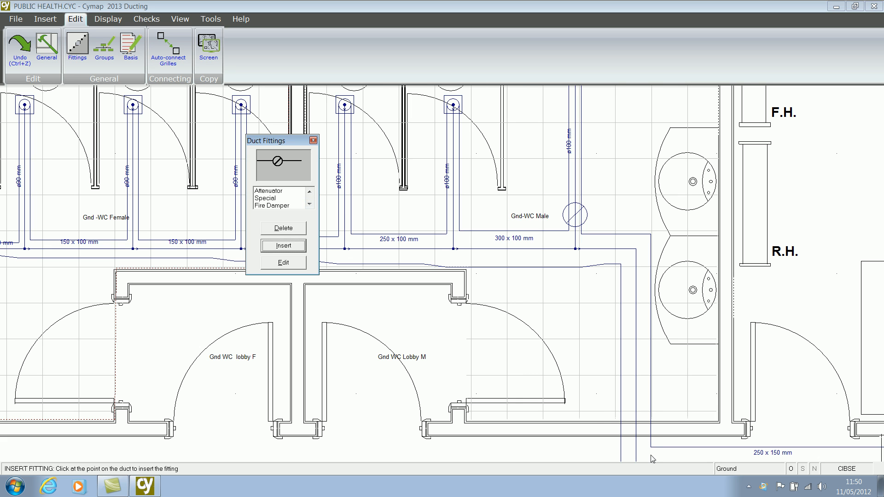
{"action": "left_click", "coordinate": [258, 206]}
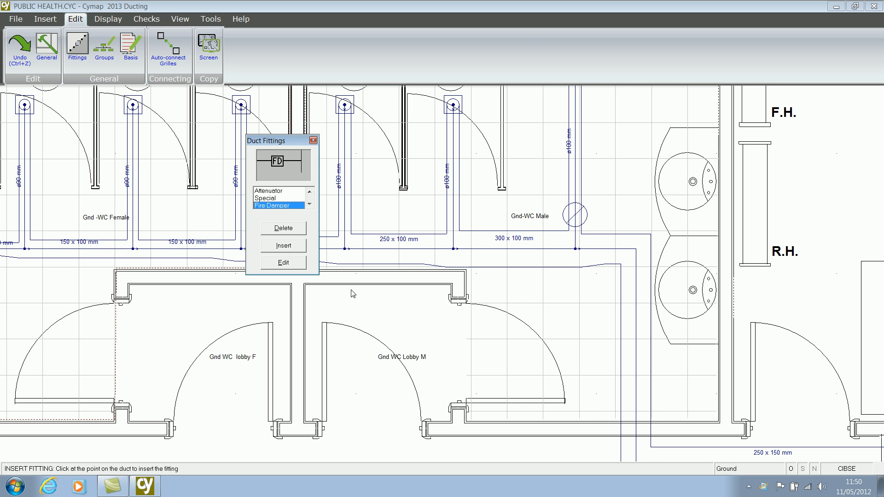
{"action": "left_click", "coordinate": [291, 248]}
{"action": "left_click", "coordinate": [636, 431]}
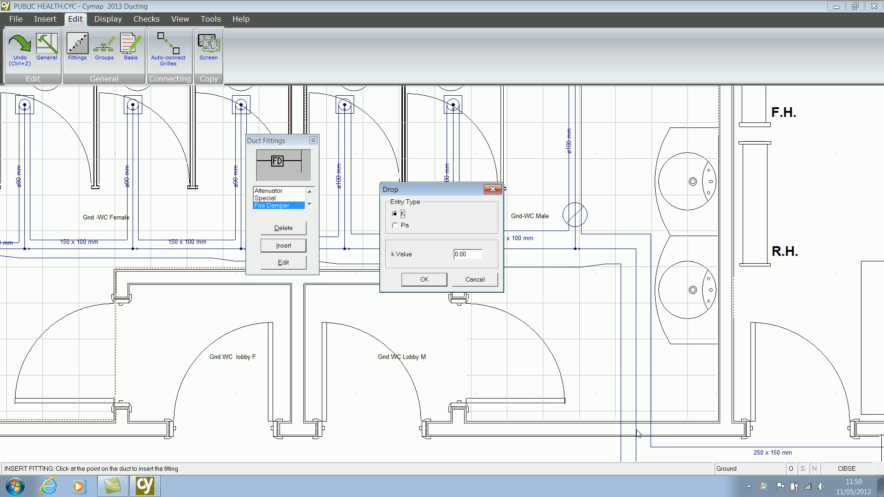
{"action": "left_click", "coordinate": [400, 226]}
{"action": "double_click", "coordinate": [474, 254]}
{"action": "type", "text": "20"}
{"action": "left_click", "coordinate": [435, 285]}
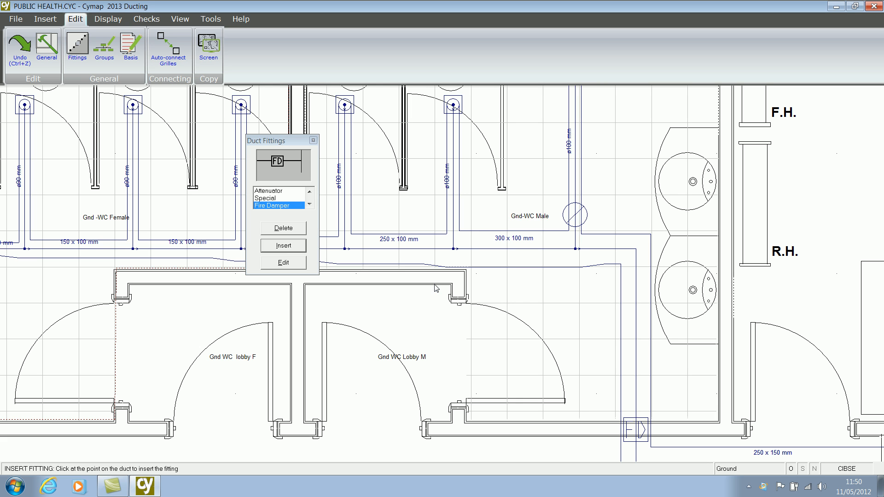
{"action": "left_click", "coordinate": [313, 141]}
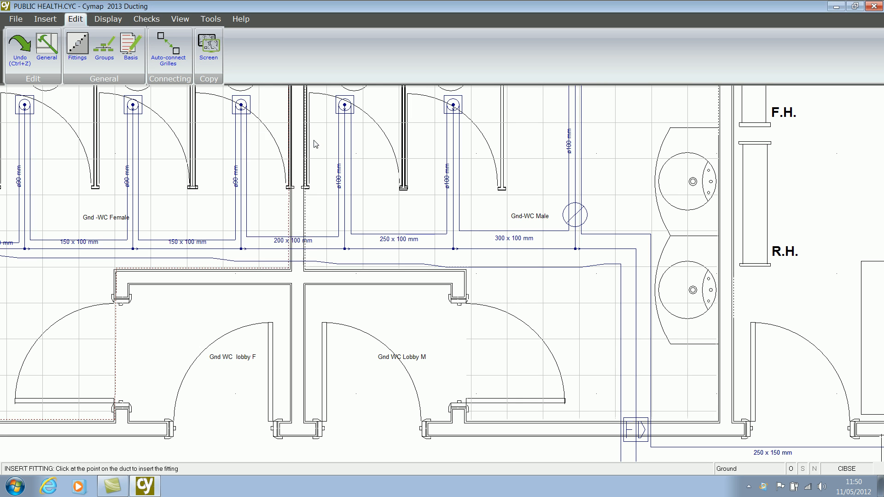
{"action": "scroll", "coordinate": [375, 200], "scroll_direction": "down", "scroll_amount": 3}
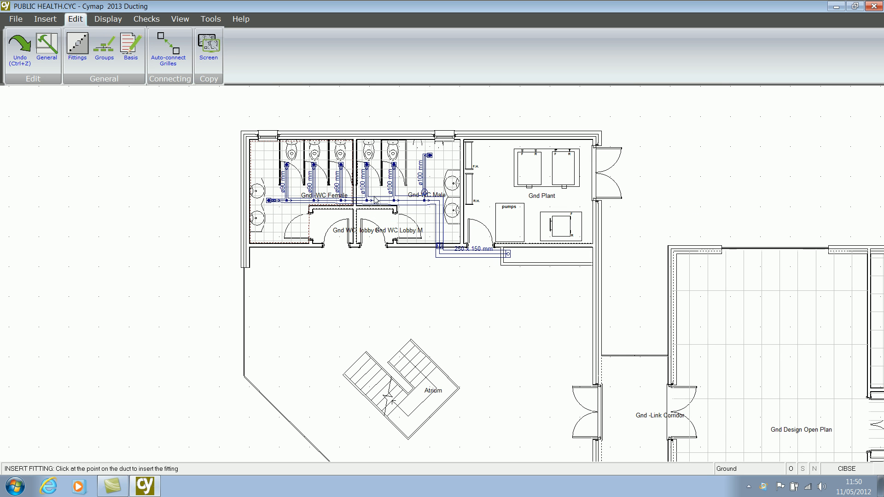